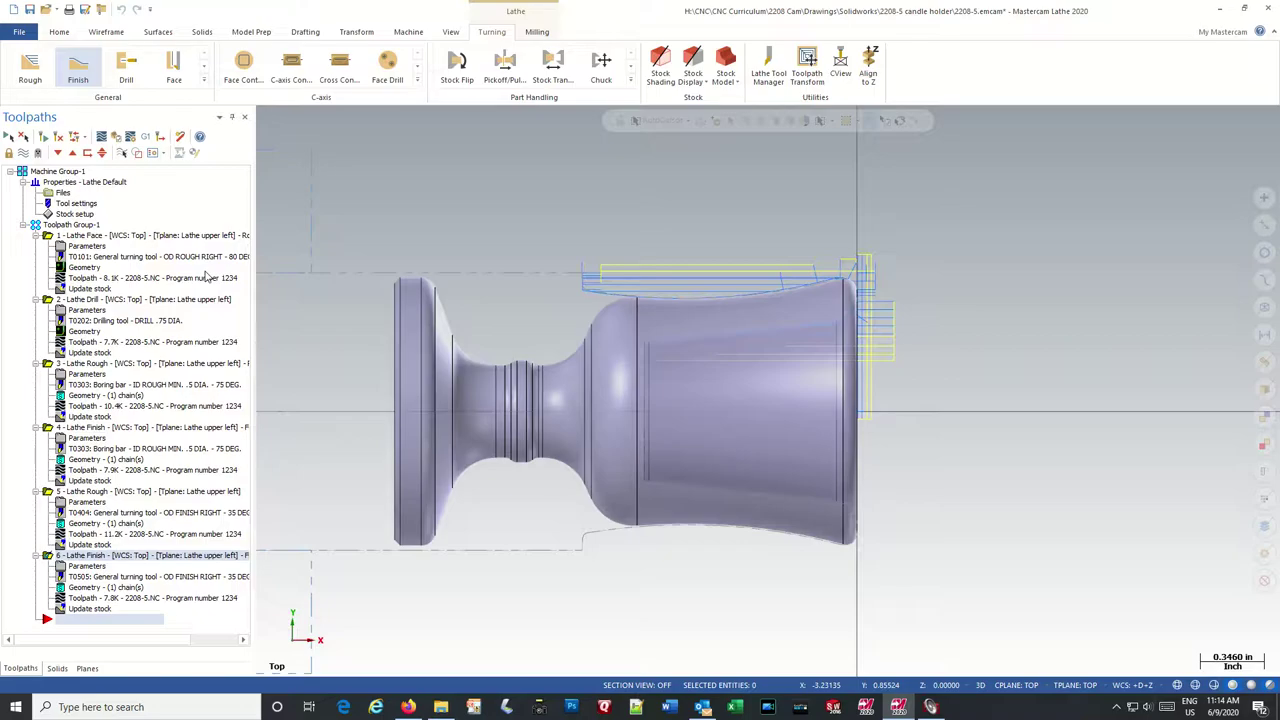
Step: Create a Rough toolpath on the upper profile, chained from the cup's lower arc to the base's outer edge, using the stock plane as WCS
{"action": "left_click", "coordinate": [30, 68]}
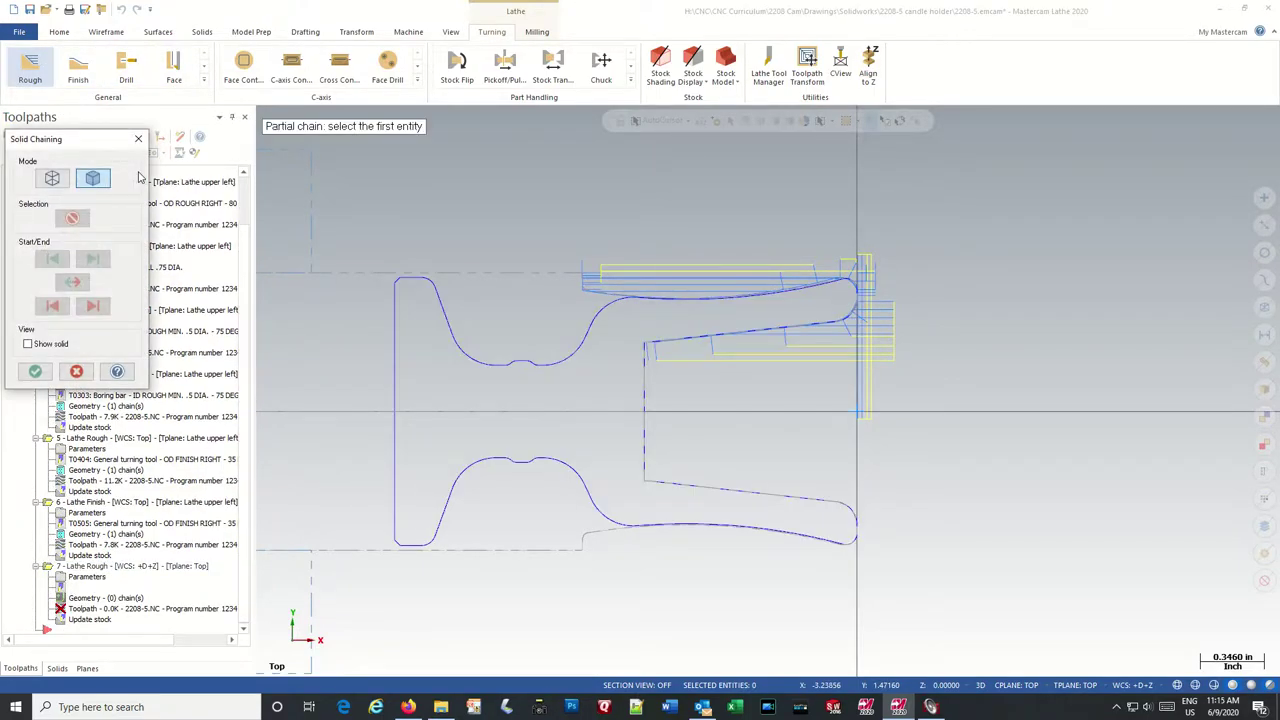
{"action": "left_click", "coordinate": [622, 298]}
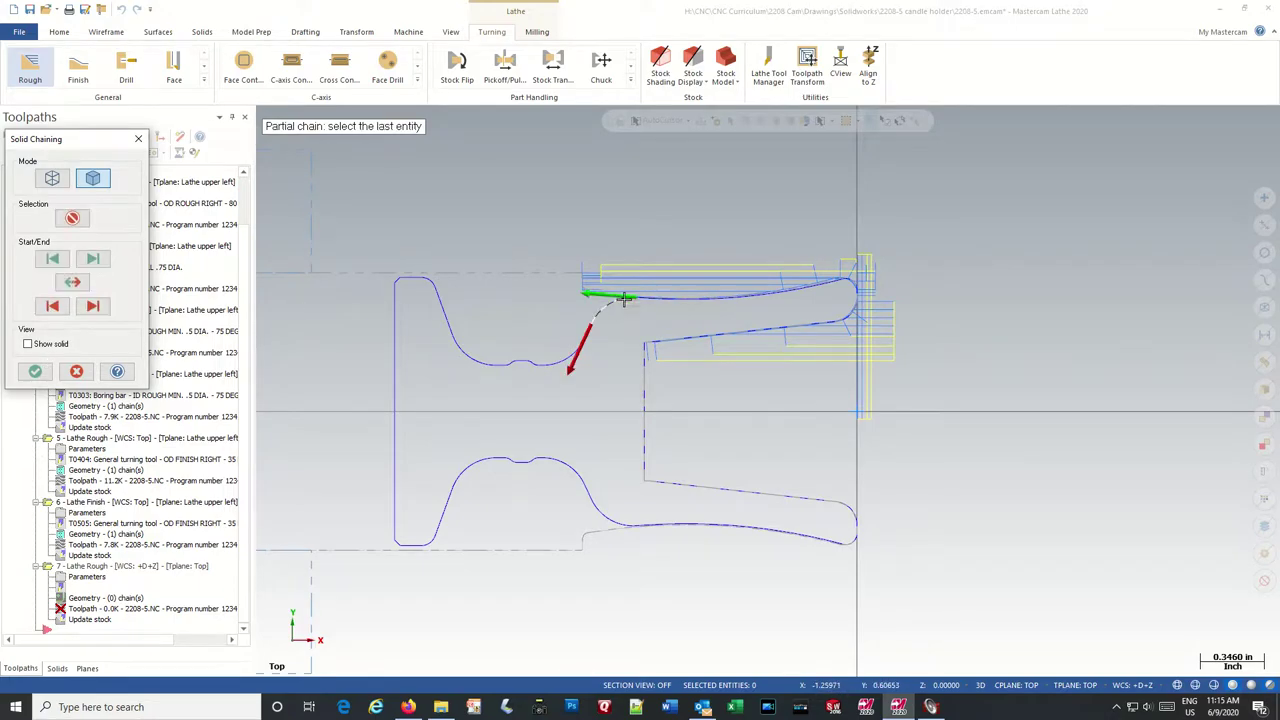
{"action": "left_click", "coordinate": [417, 288]}
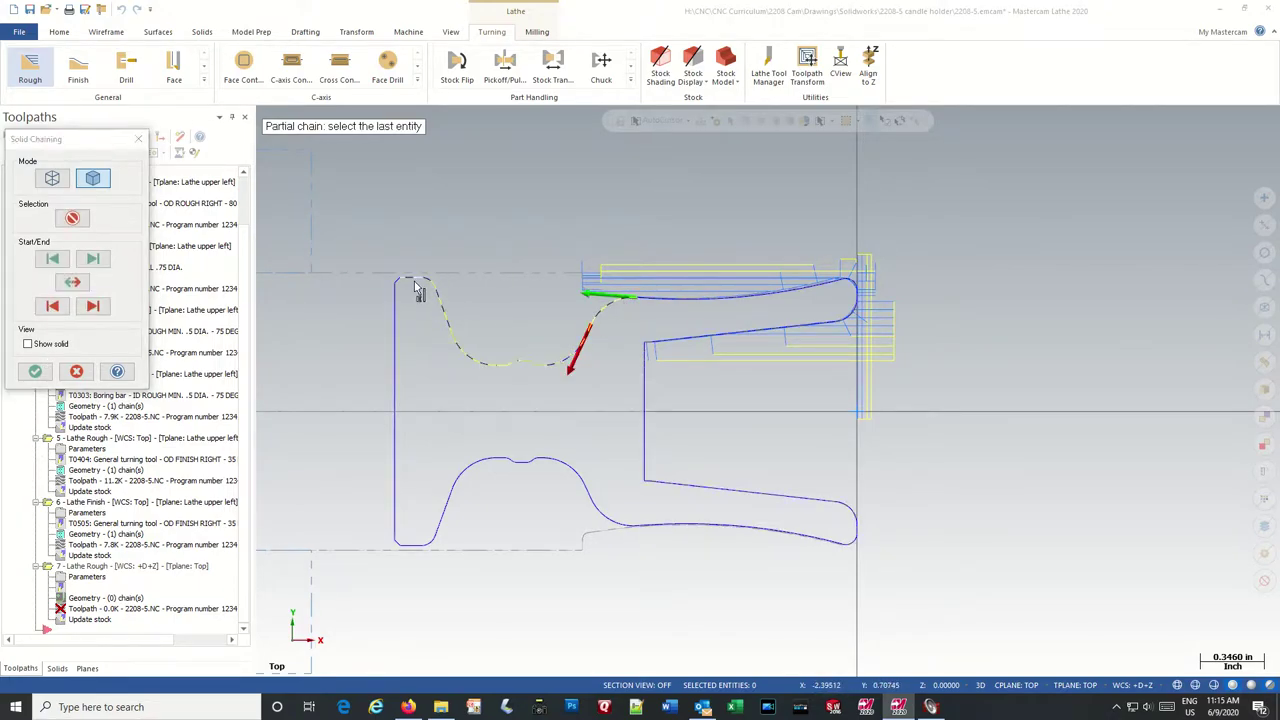
{"action": "left_click", "coordinate": [35, 371]}
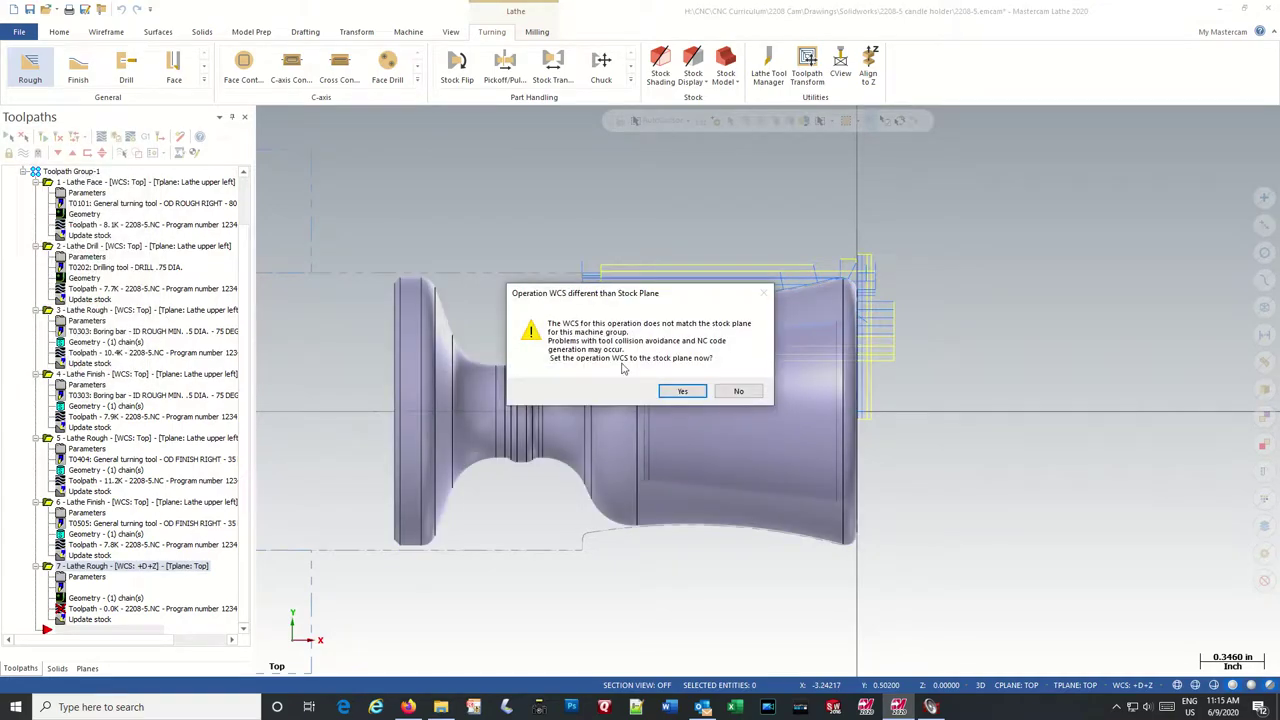
{"action": "left_click", "coordinate": [688, 392]}
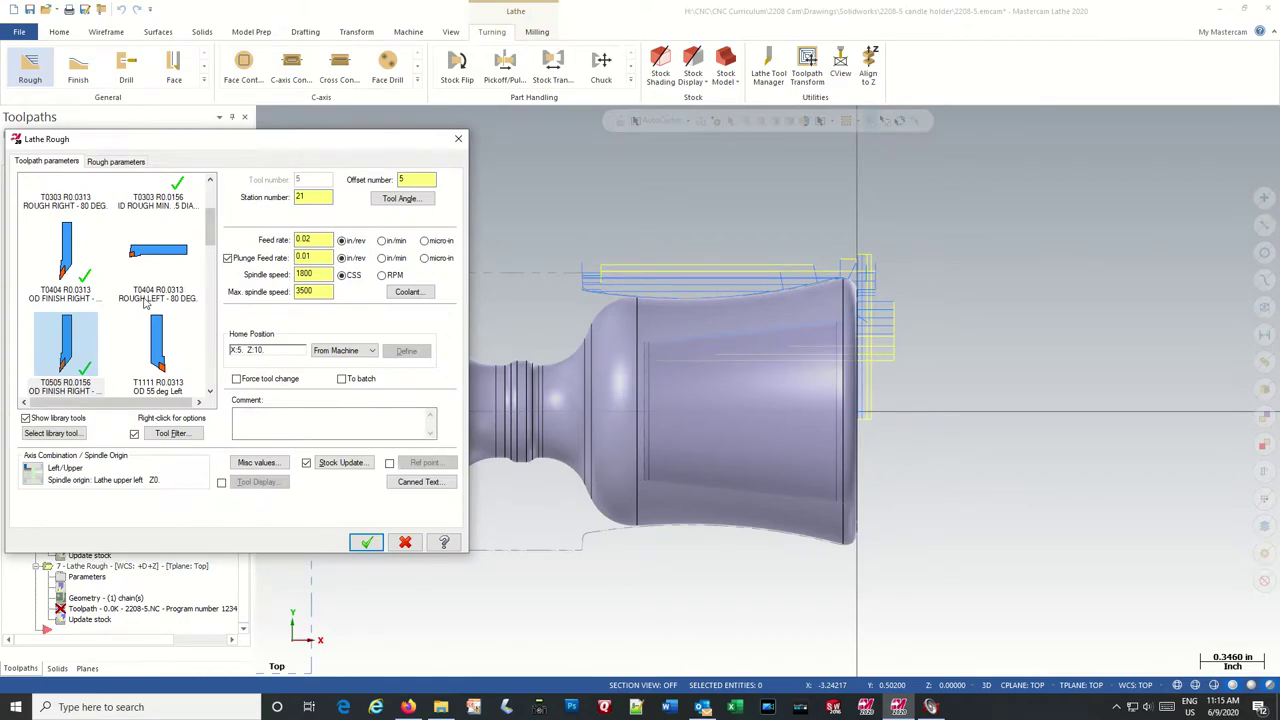
Step: Examine the available turning tools for one suited to roughing the candle holder's stem
{"action": "scroll", "coordinate": [145, 304], "scroll_direction": "down", "scroll_amount": 3}
{"action": "scroll", "coordinate": [45, 296], "scroll_direction": "up", "scroll_amount": 3}
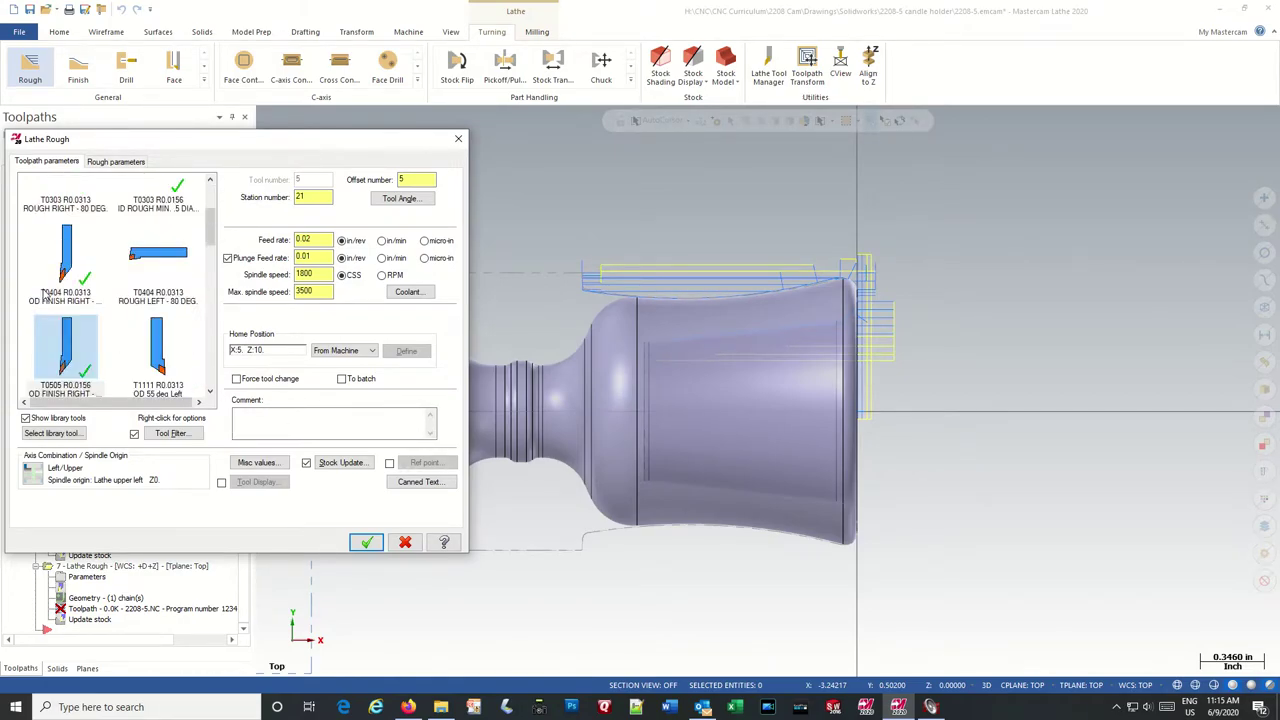
{"action": "scroll", "coordinate": [45, 296], "scroll_direction": "down", "scroll_amount": 6}
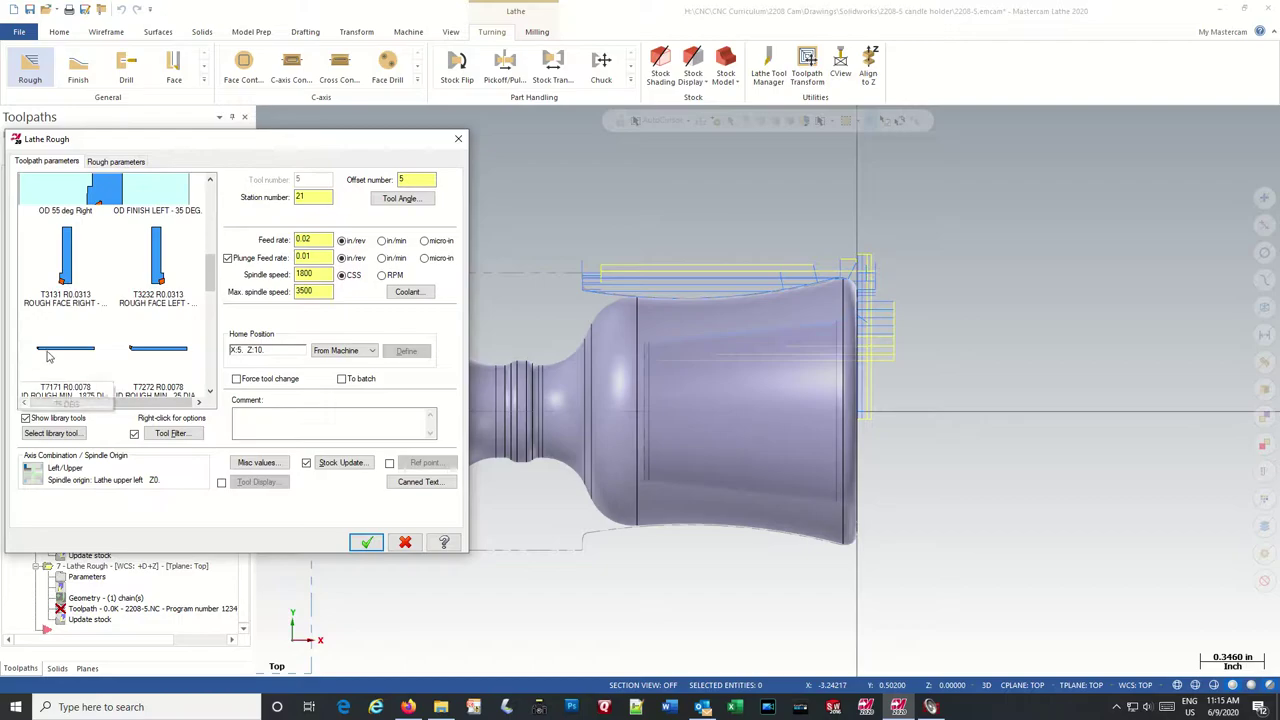
{"action": "scroll", "coordinate": [47, 357], "scroll_direction": "up", "scroll_amount": 6}
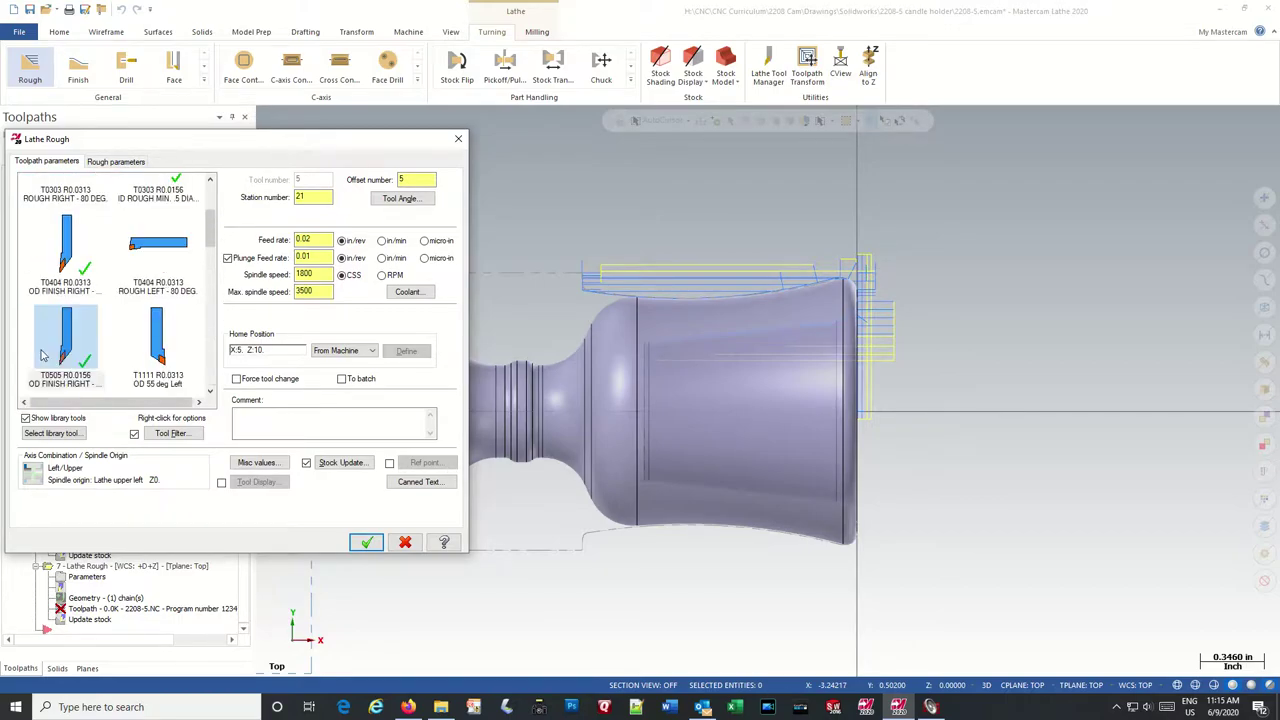
{"action": "scroll", "coordinate": [42, 355], "scroll_direction": "up", "scroll_amount": 2}
{"action": "scroll", "coordinate": [42, 355], "scroll_direction": "down", "scroll_amount": 8}
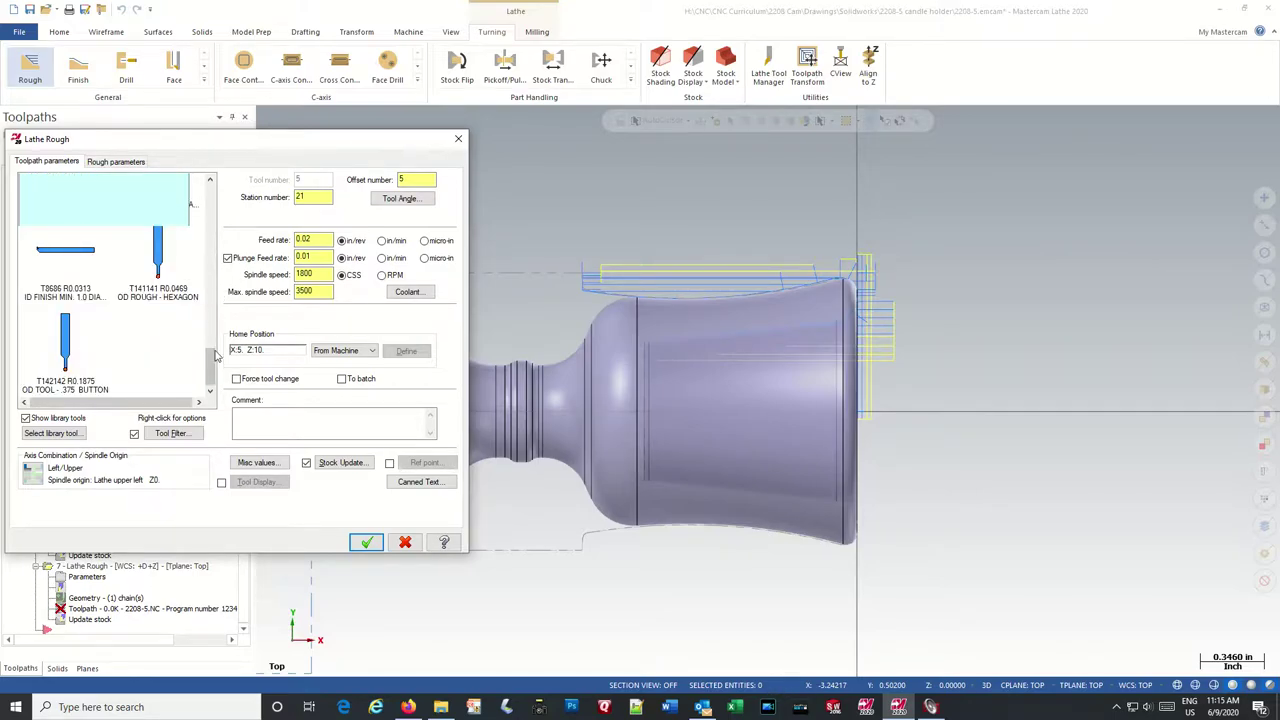
{"action": "left_click_drag", "start_coordinate": [213, 370], "coordinate": [213, 212]}
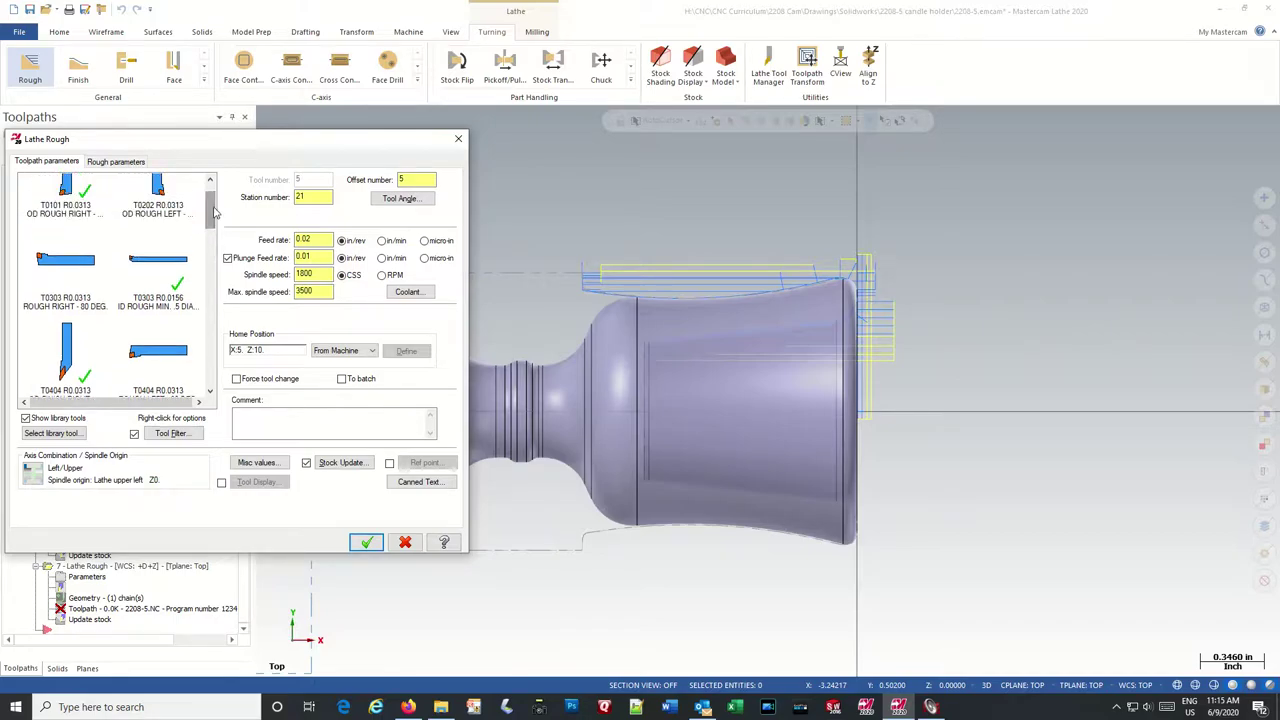
{"action": "scroll", "coordinate": [213, 210], "scroll_direction": "up", "scroll_amount": 1}
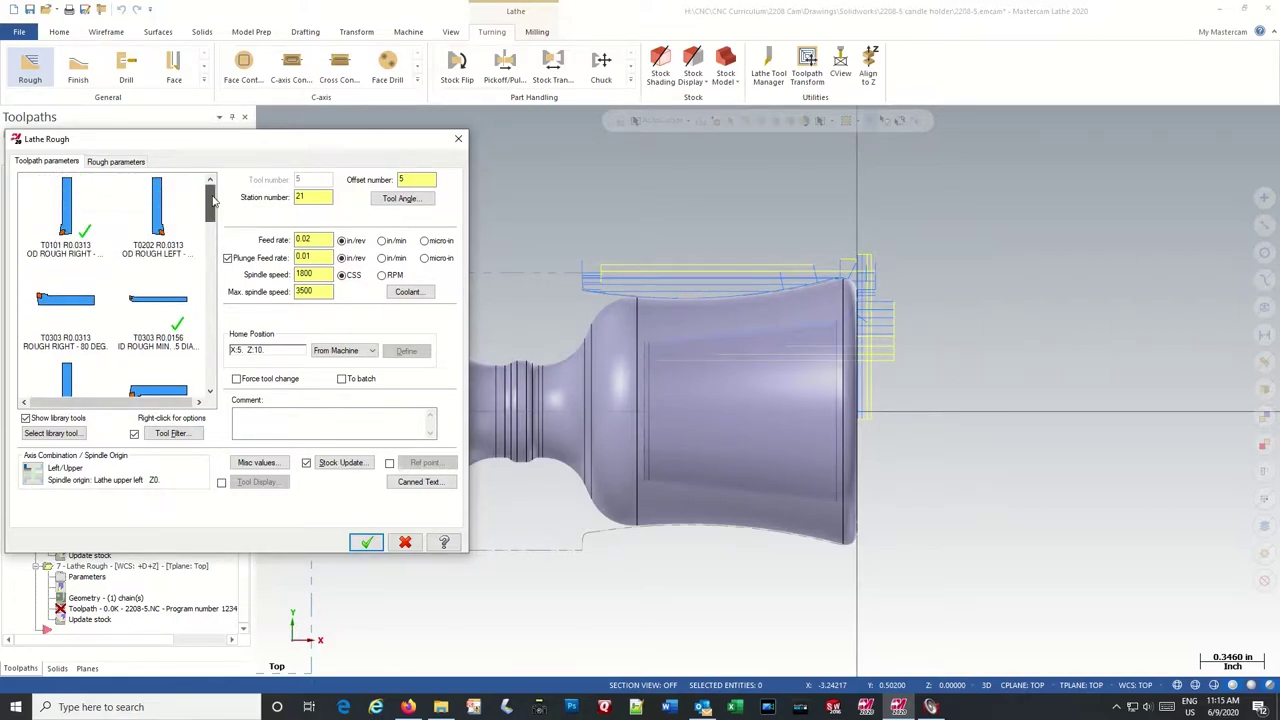
Step: Load the VALENITE.tooldb tool library for choosing the roughing tool
{"action": "left_click", "coordinate": [60, 434]}
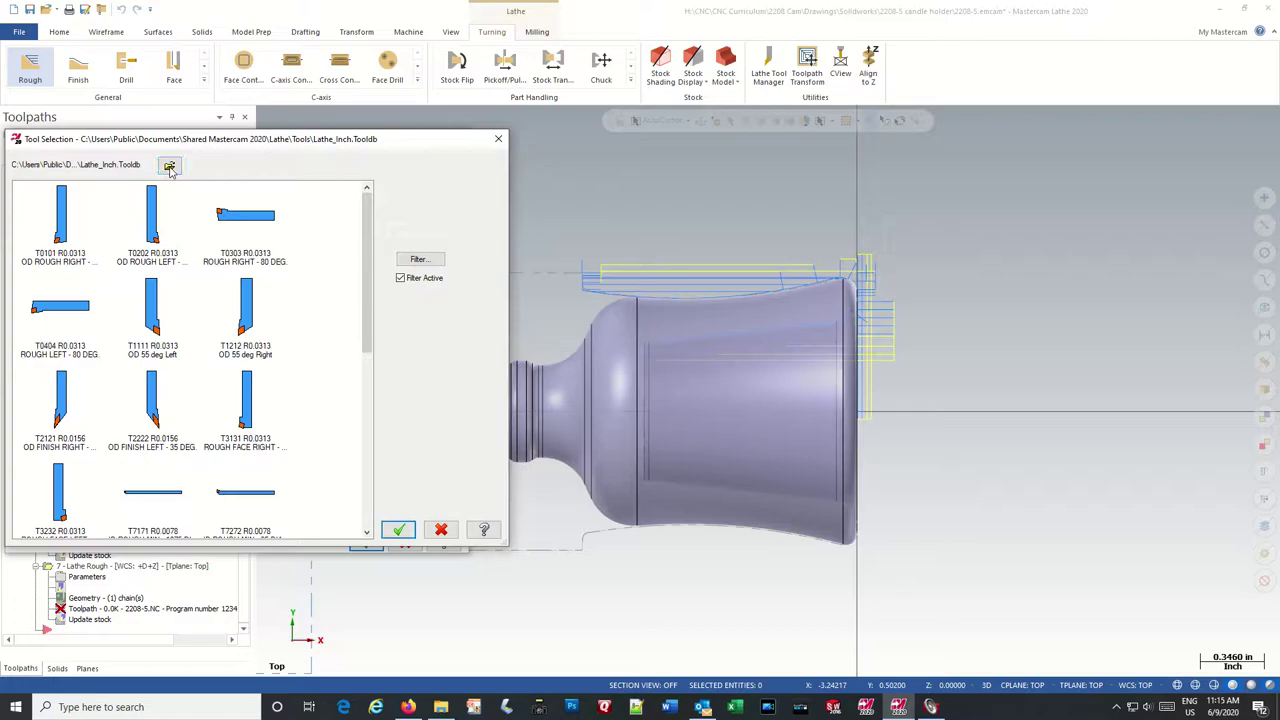
{"action": "left_click", "coordinate": [169, 167]}
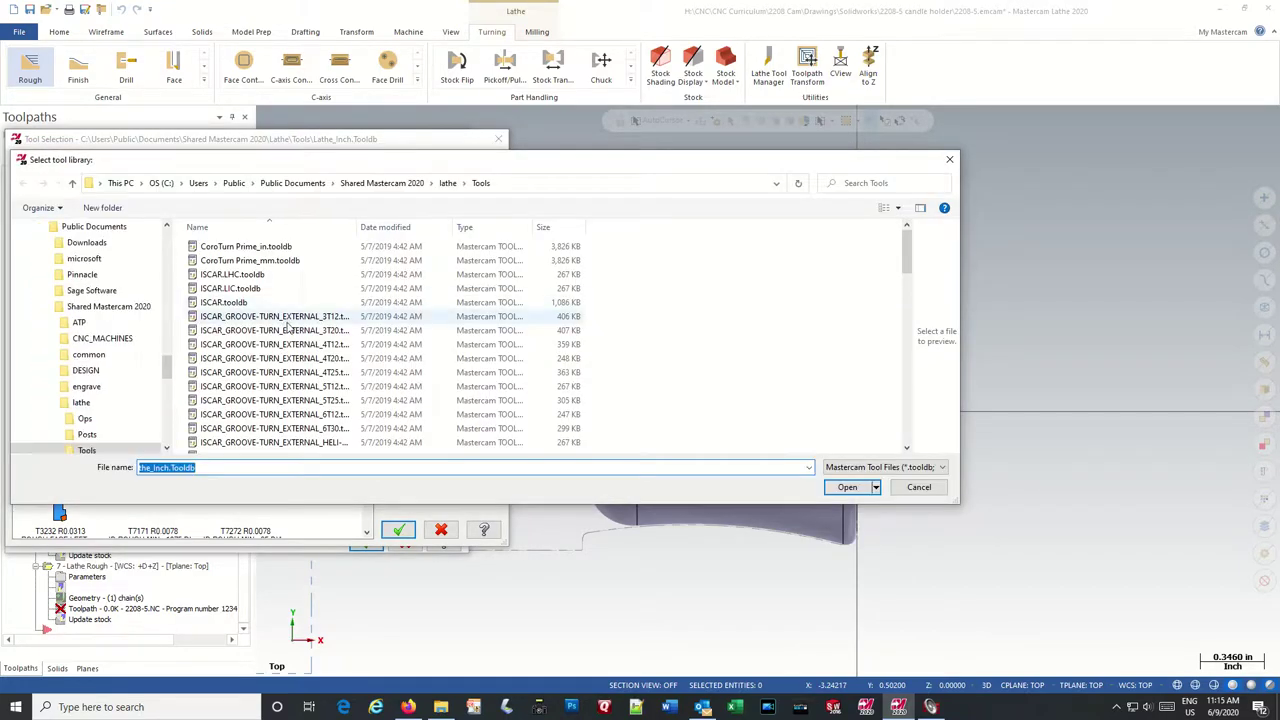
{"action": "scroll", "coordinate": [270, 322], "scroll_direction": "down", "scroll_amount": 10}
{"action": "scroll", "coordinate": [268, 322], "scroll_direction": "down", "scroll_amount": 4}
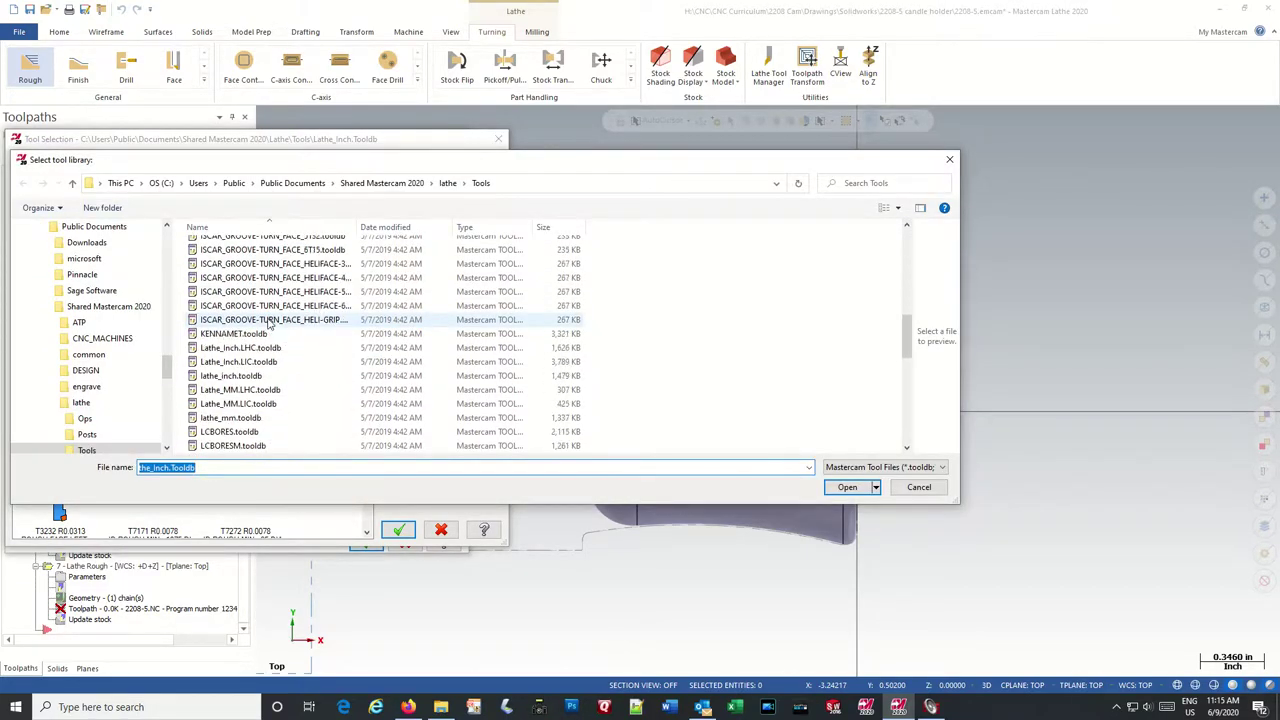
{"action": "scroll", "coordinate": [268, 322], "scroll_direction": "down", "scroll_amount": 5}
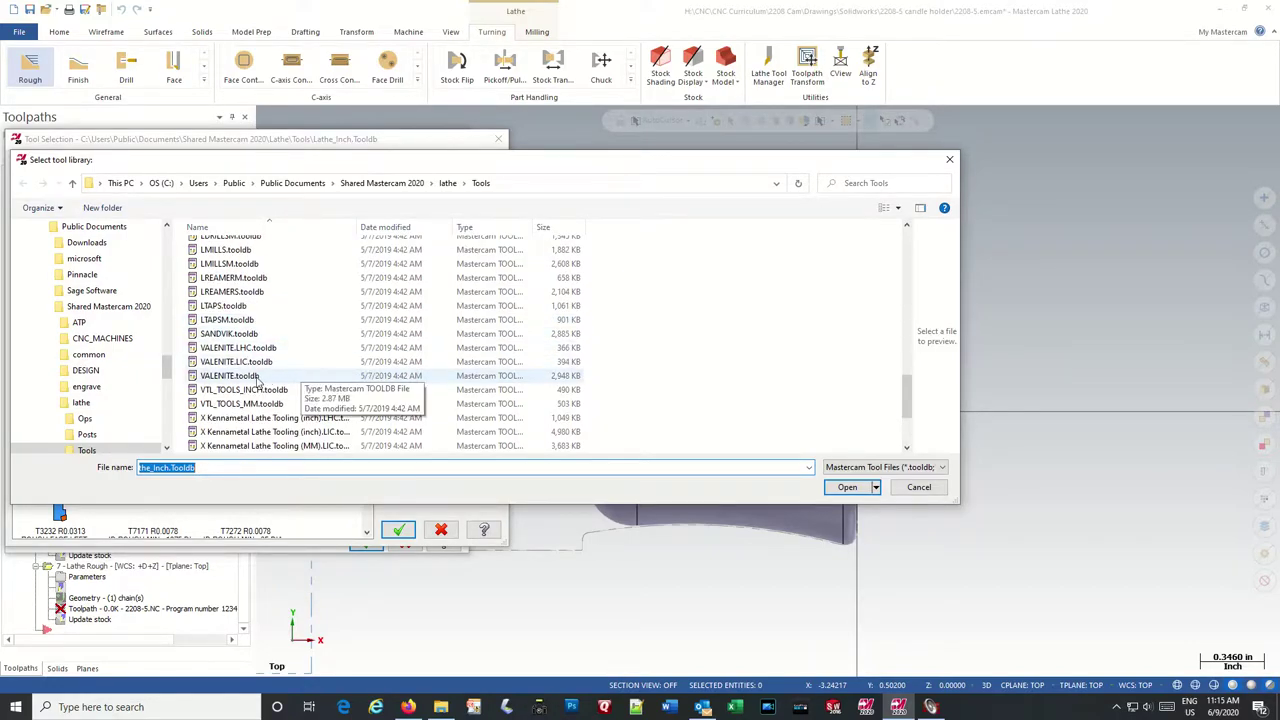
{"action": "left_click", "coordinate": [218, 378]}
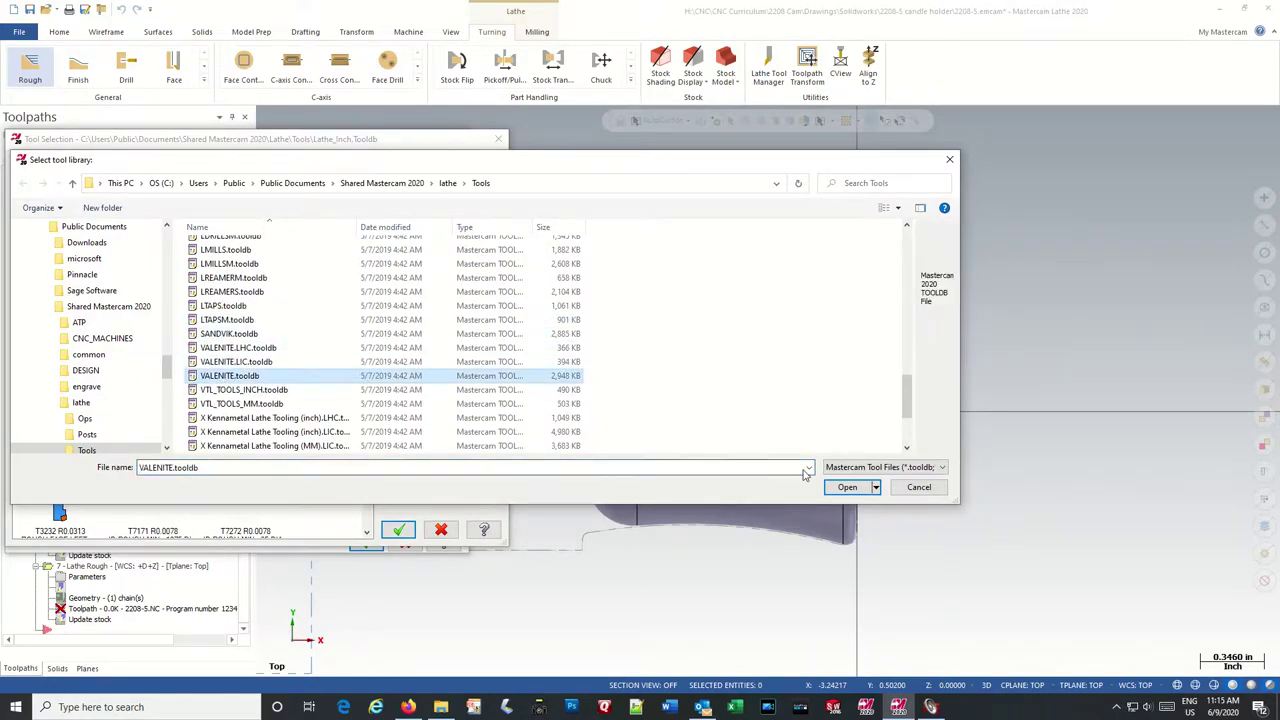
{"action": "left_click", "coordinate": [845, 488]}
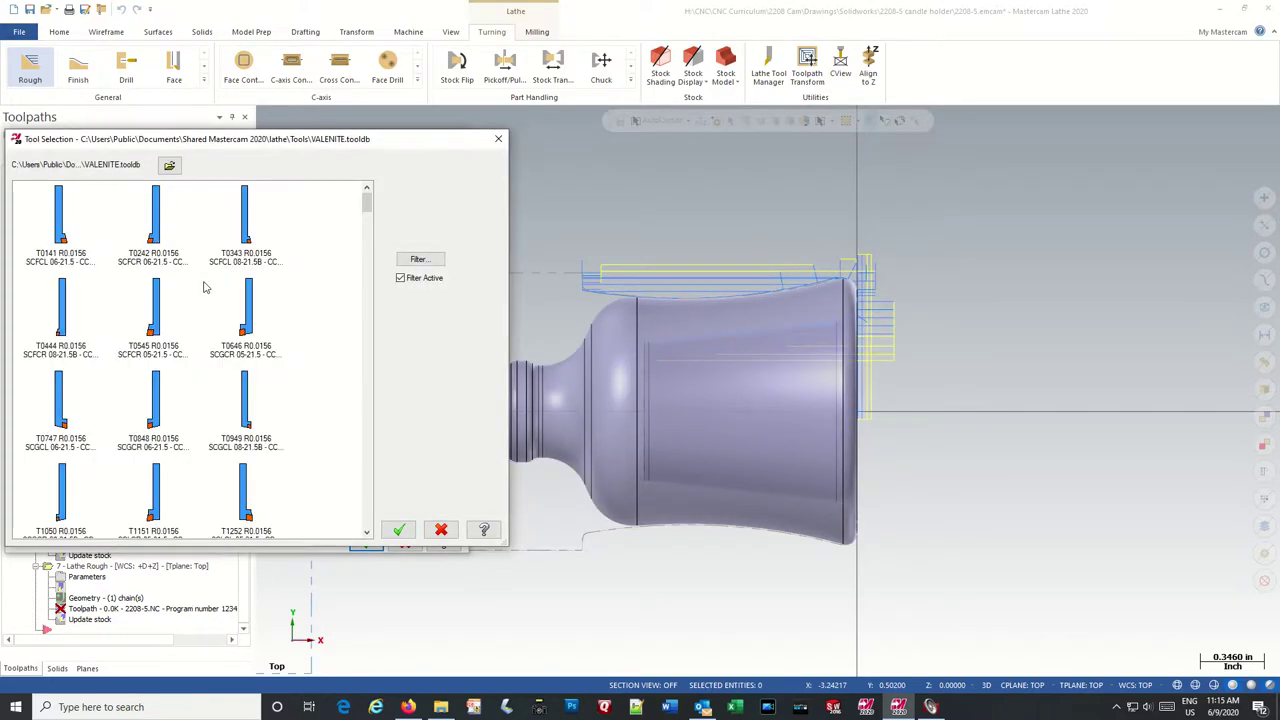
Step: Assign the SVVBN 12-3B - VBMT 332 tool (T106146) from the Valenite library to the roughing operation
{"action": "mouse_move", "coordinate": [203, 287]}
{"action": "scroll", "coordinate": [300, 300], "scroll_direction": "down", "scroll_amount": 4}
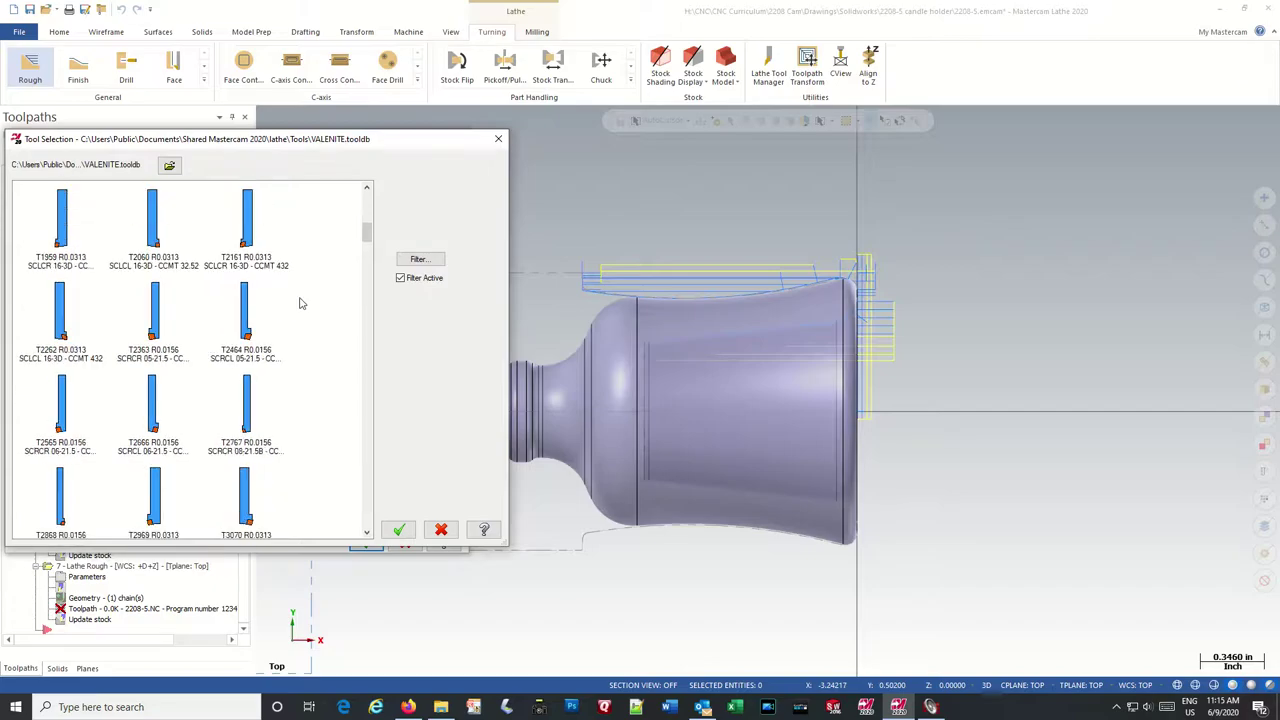
{"action": "scroll", "coordinate": [318, 321], "scroll_direction": "down", "scroll_amount": 5}
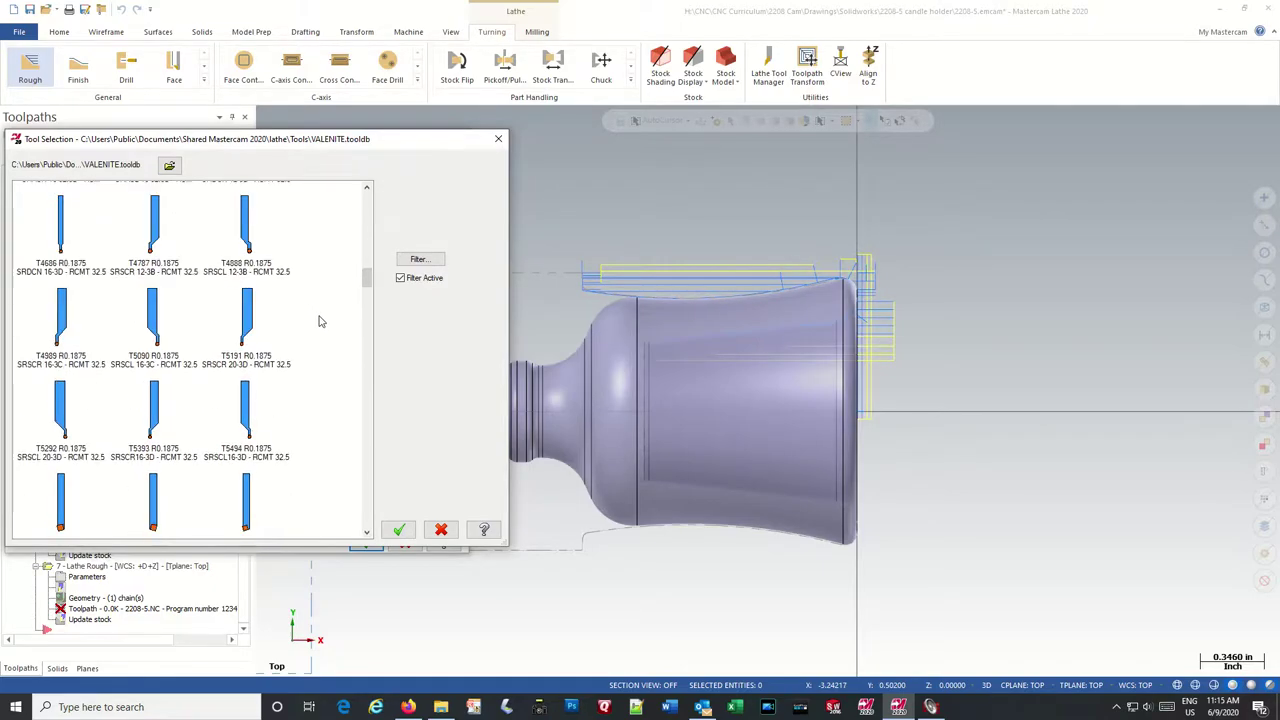
{"action": "scroll", "coordinate": [320, 324], "scroll_direction": "down", "scroll_amount": 5}
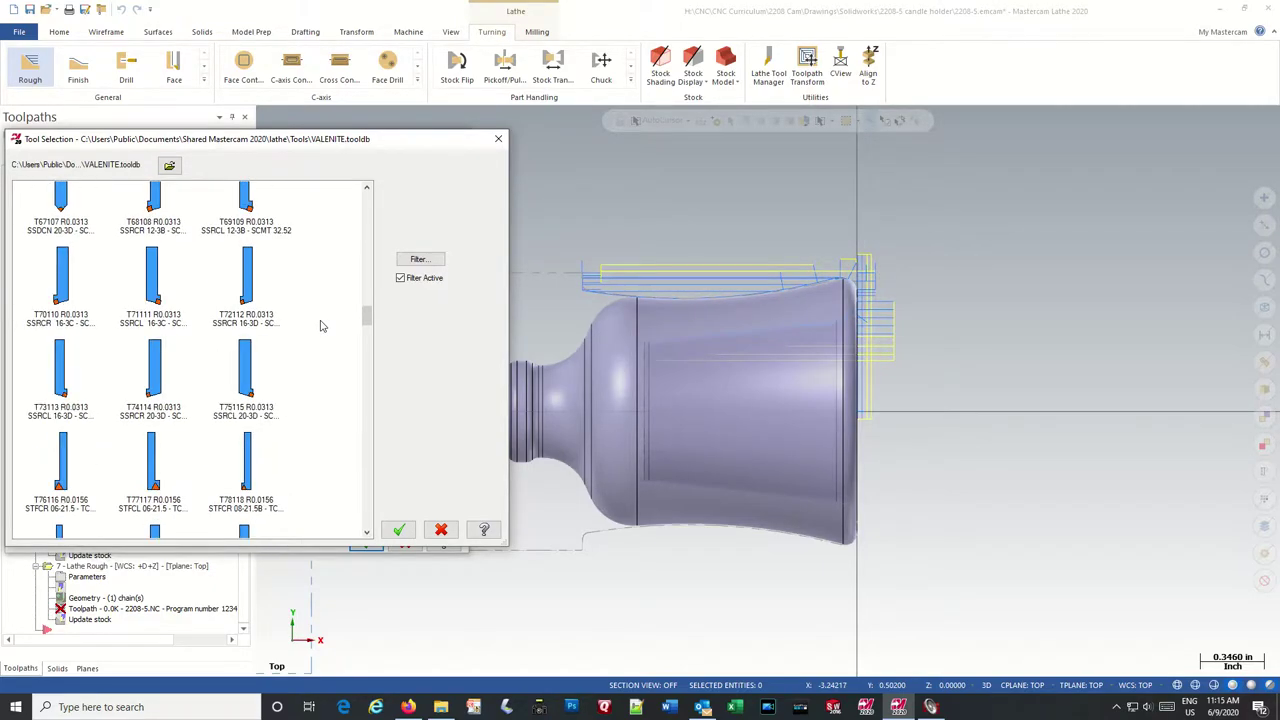
{"action": "scroll", "coordinate": [321, 328], "scroll_direction": "down", "scroll_amount": 1}
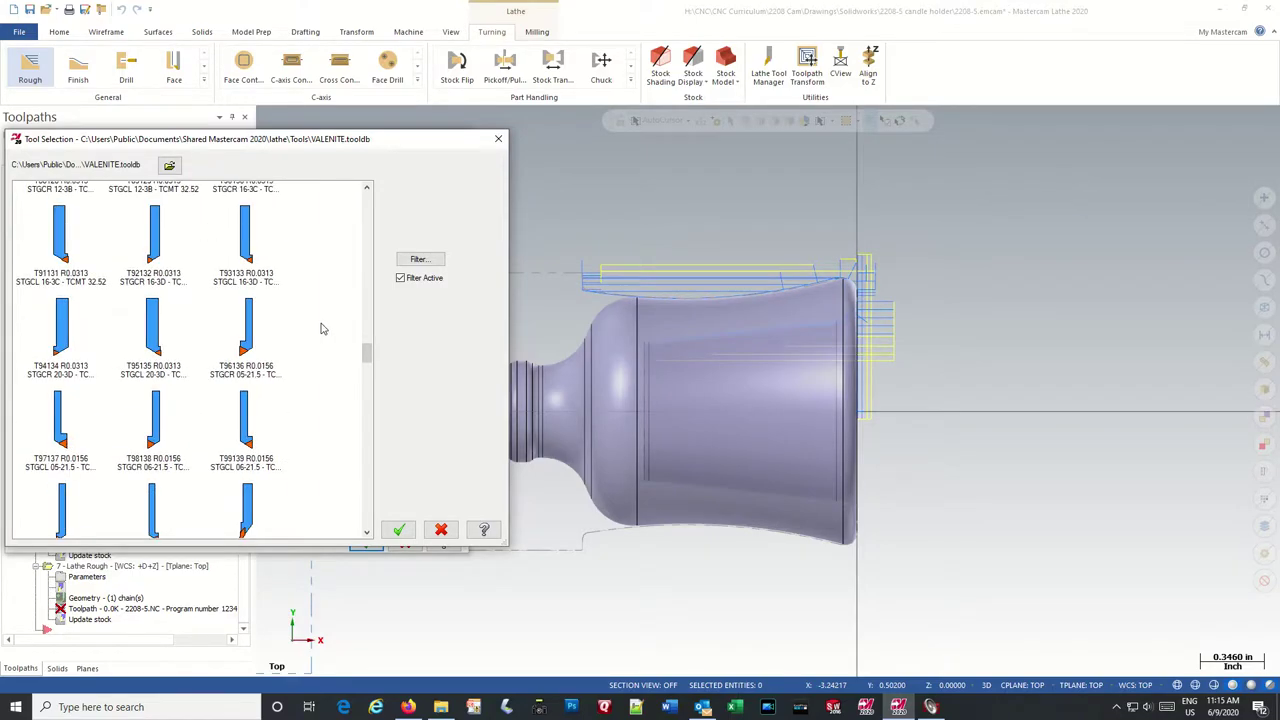
{"action": "scroll", "coordinate": [322, 328], "scroll_direction": "down", "scroll_amount": 2}
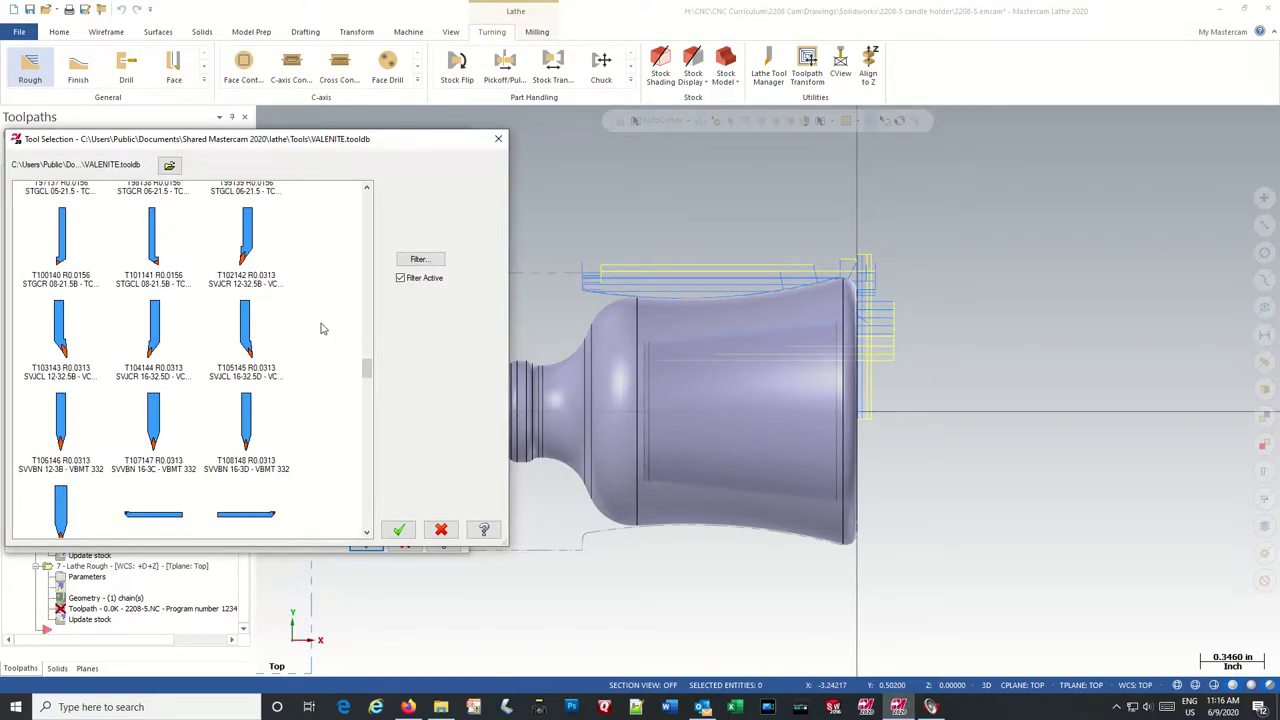
{"action": "scroll", "coordinate": [322, 328], "scroll_direction": "down", "scroll_amount": 1}
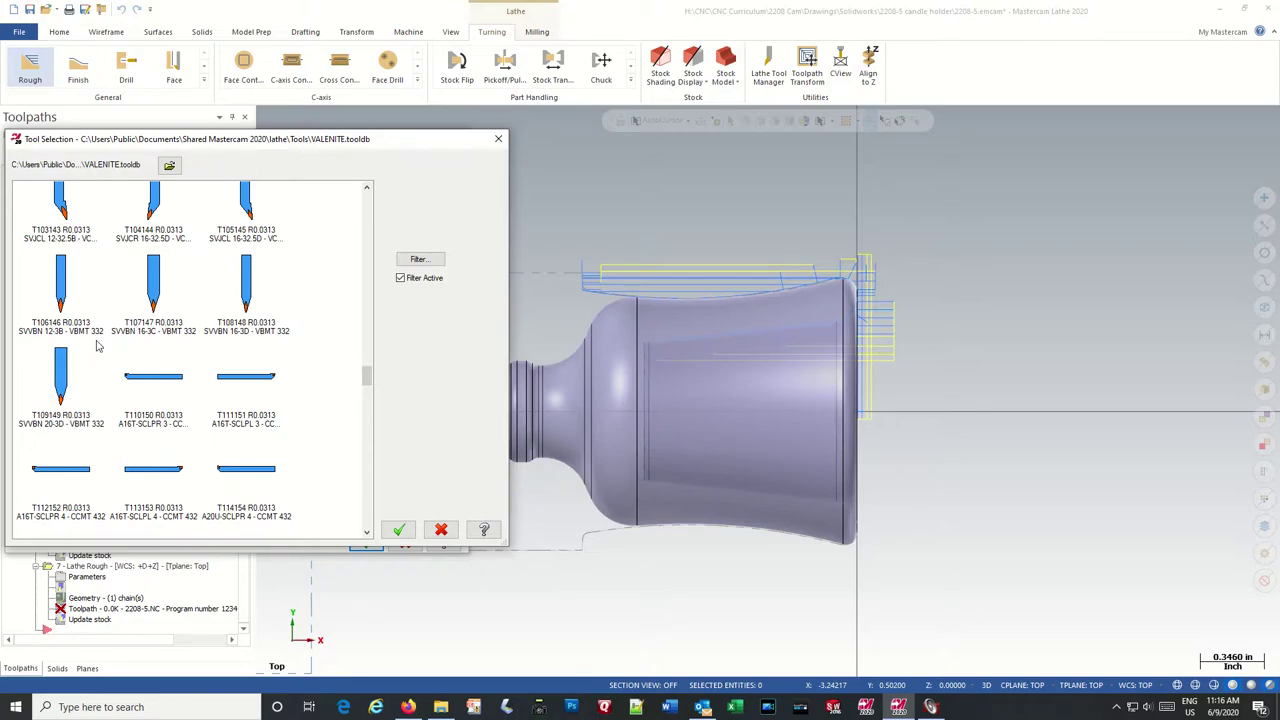
{"action": "scroll", "coordinate": [98, 346], "scroll_direction": "down", "scroll_amount": 8}
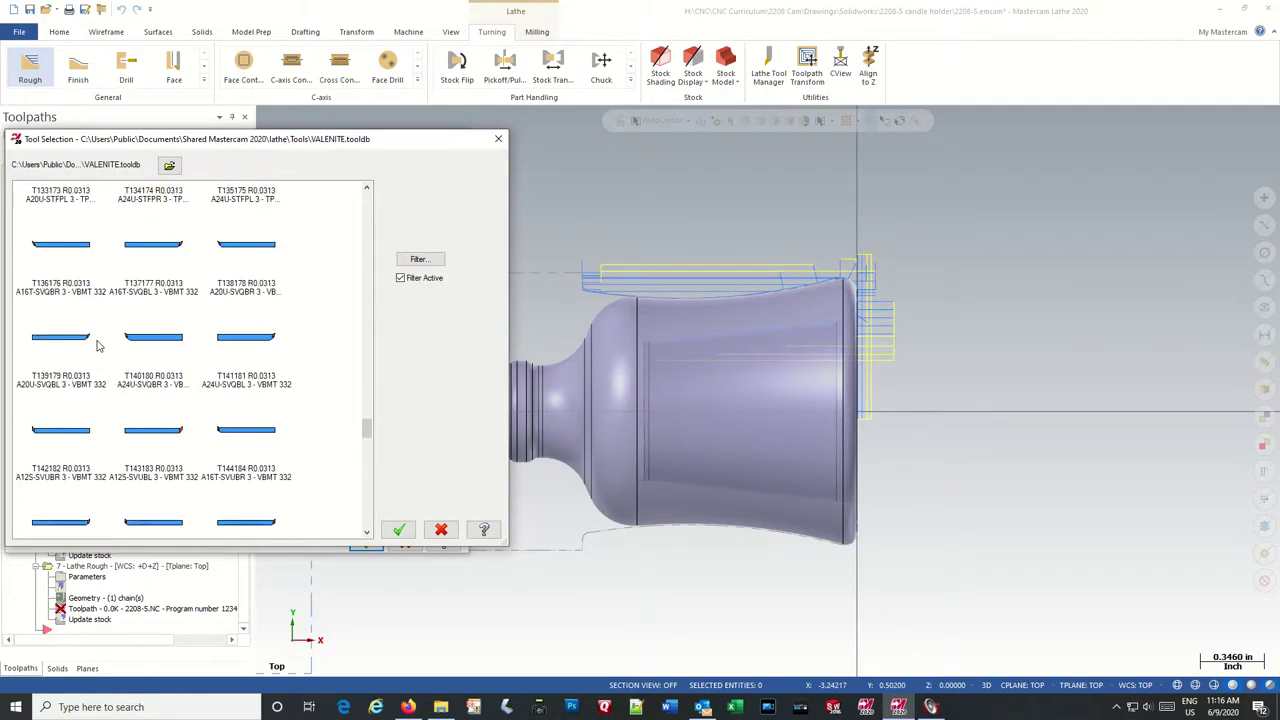
{"action": "scroll", "coordinate": [98, 346], "scroll_direction": "up", "scroll_amount": 8}
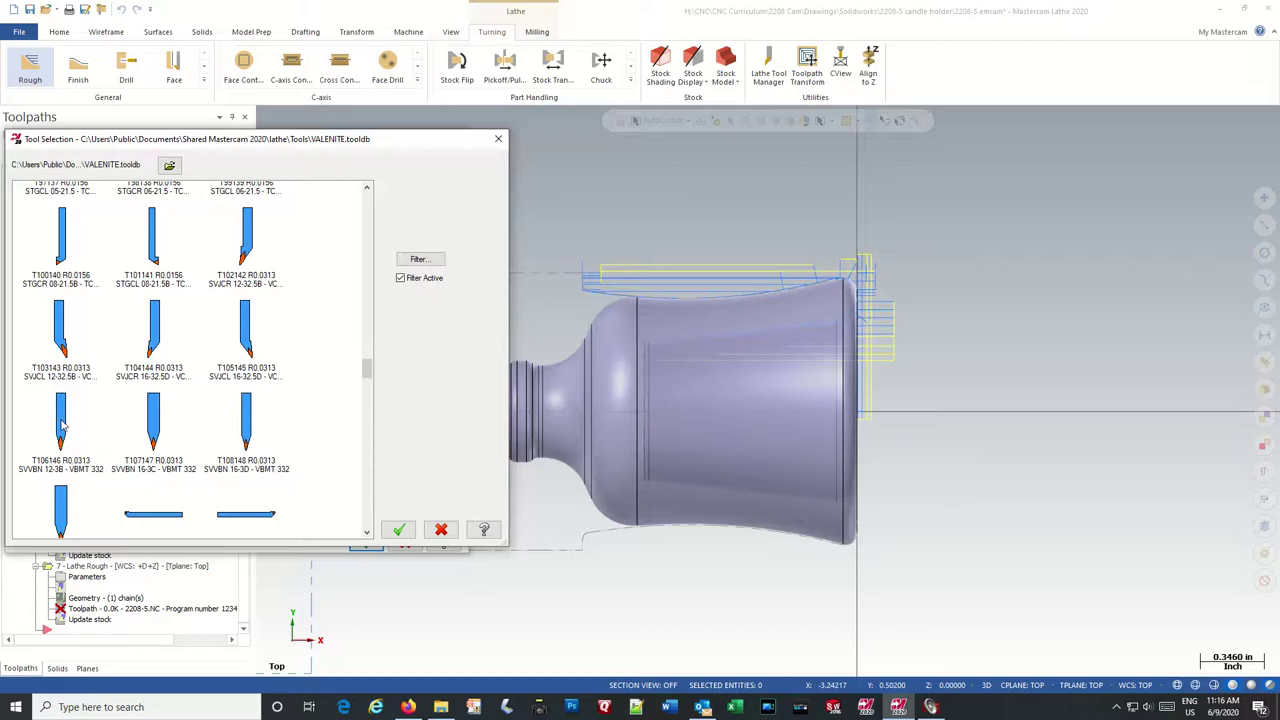
{"action": "left_click", "coordinate": [60, 425]}
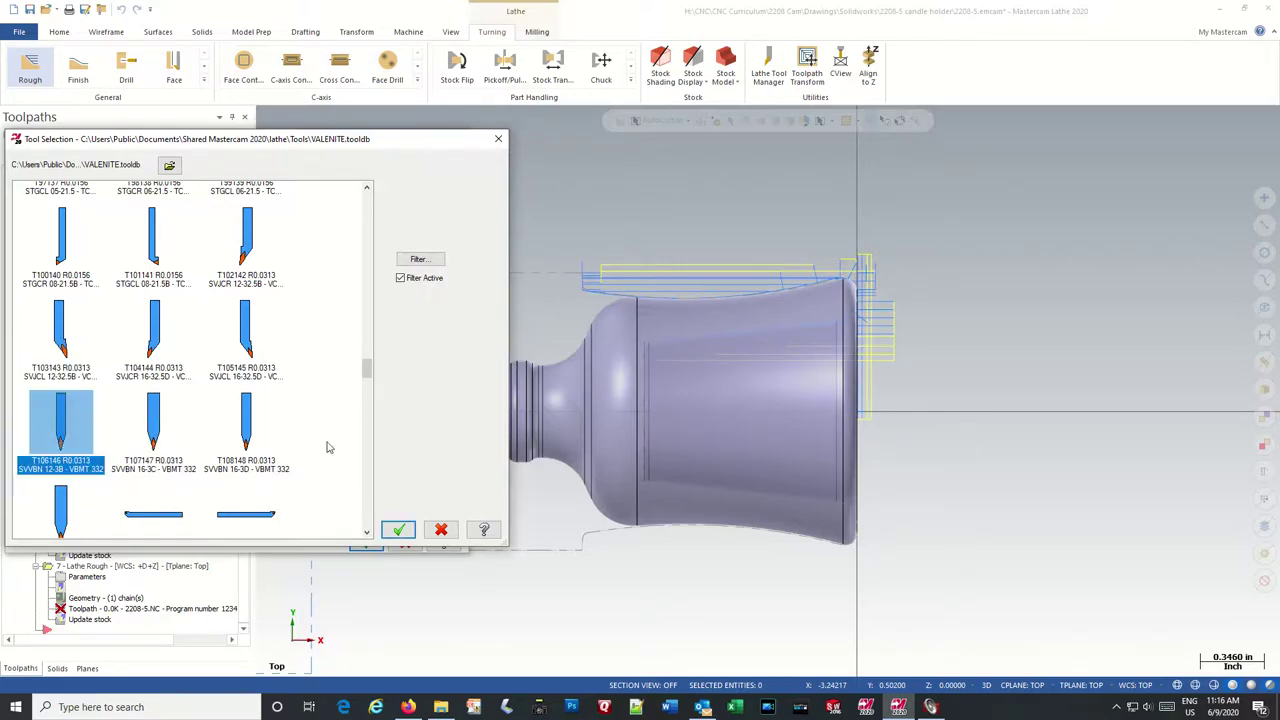
{"action": "left_click", "coordinate": [398, 529]}
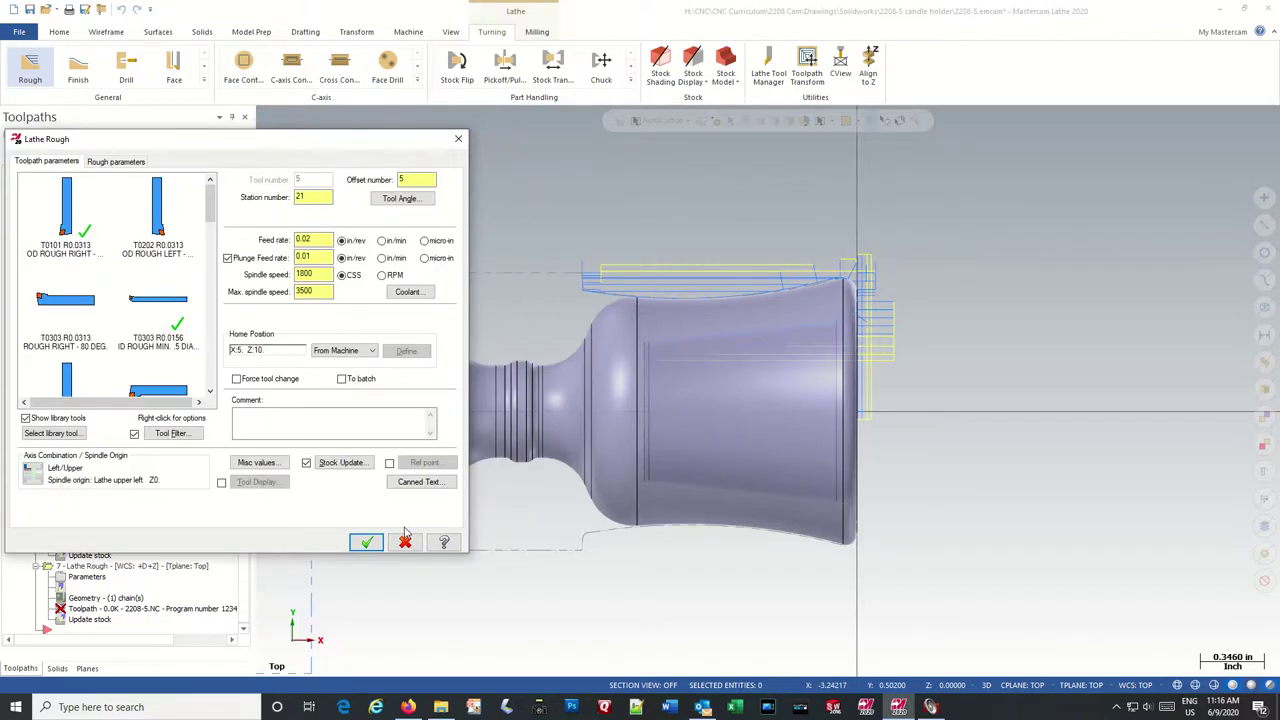
{"action": "left_click", "coordinate": [270, 420]}
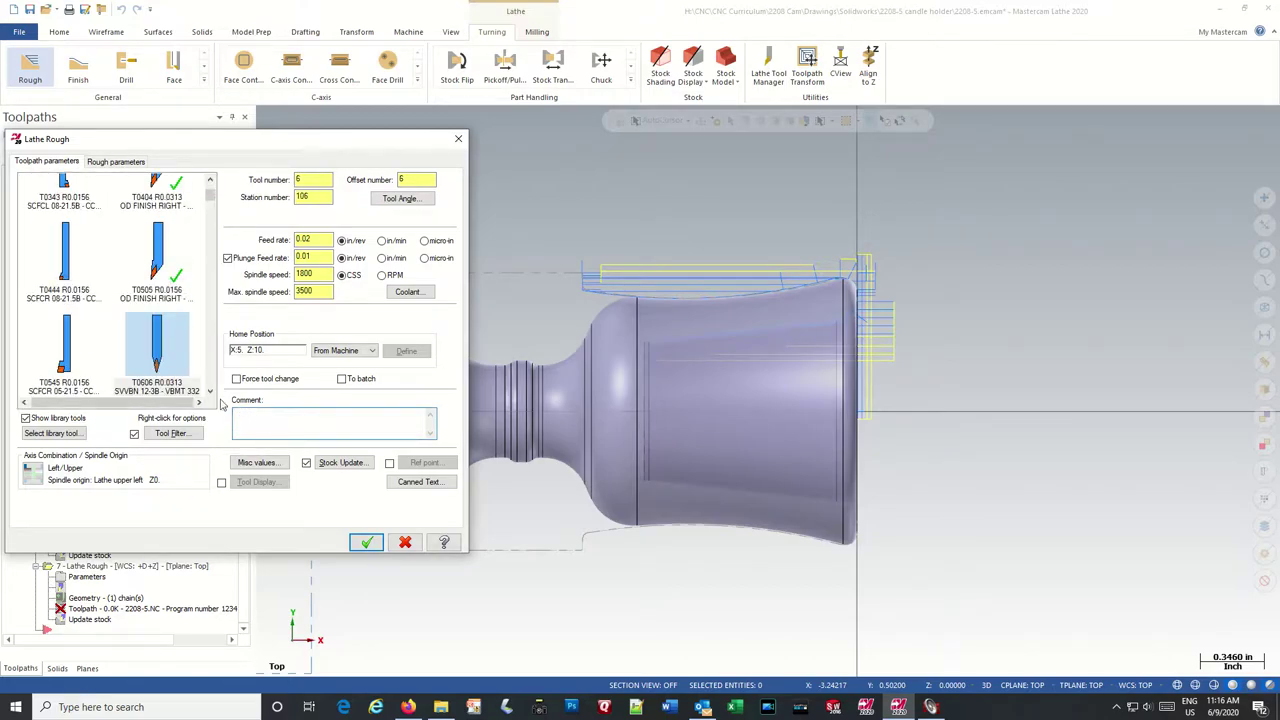
Step: Edit the SVVBN 12-3B tool's insert, naming it VNMG 331 and setting its corner radius to 1/64
{"action": "right_click", "coordinate": [163, 353]}
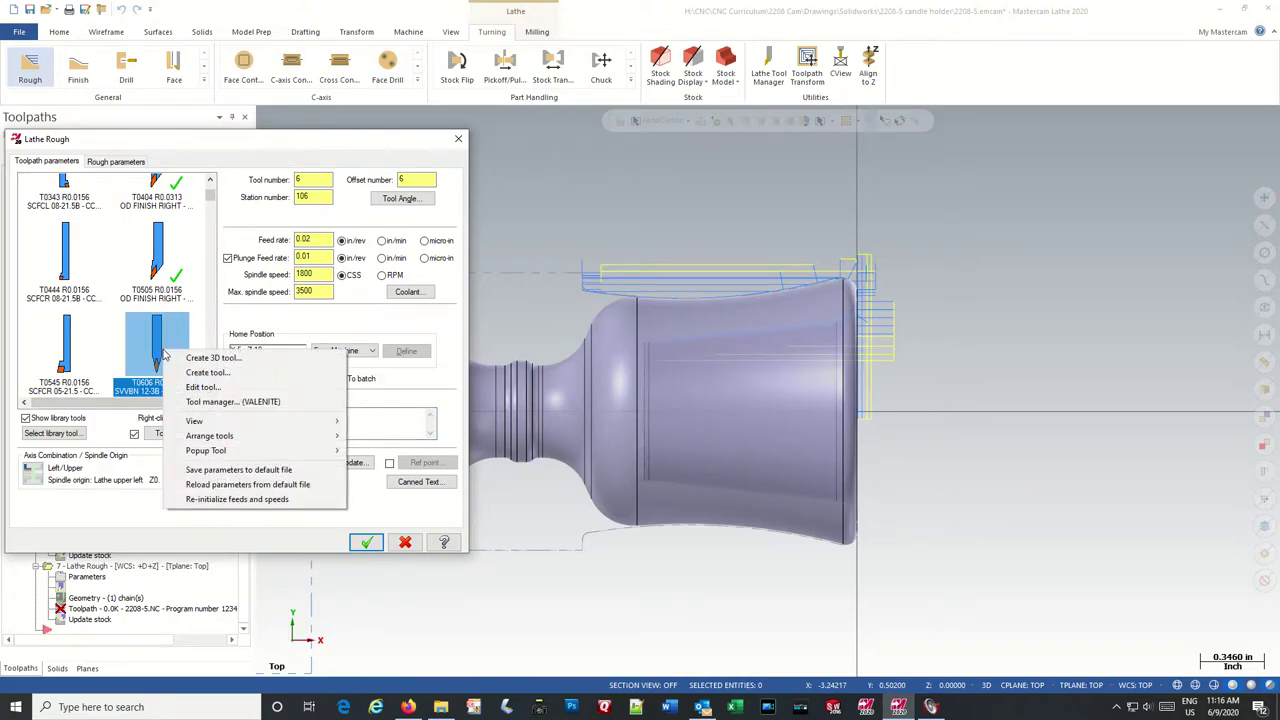
{"action": "left_click", "coordinate": [200, 386]}
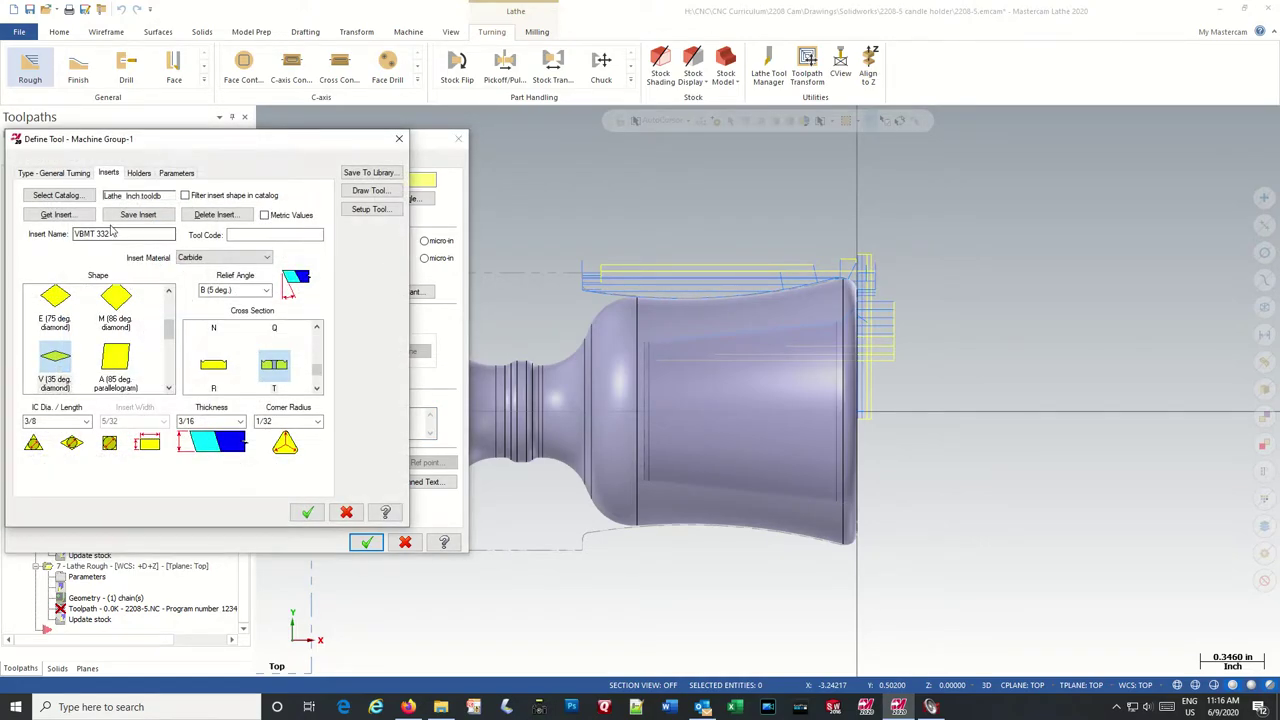
{"action": "left_click_drag", "start_coordinate": [105, 233], "coordinate": [58, 238]}
{"action": "type", "text": "V"}
{"action": "left_click", "coordinate": [318, 425]}
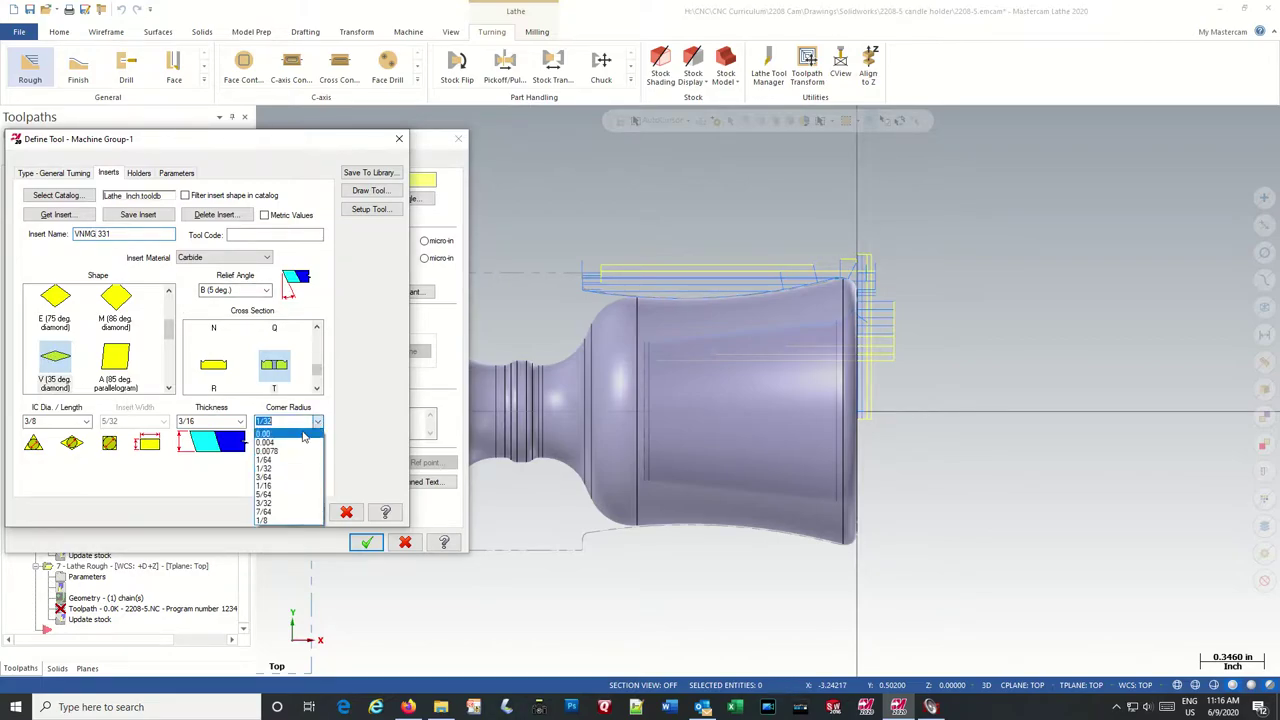
{"action": "left_click", "coordinate": [280, 436]}
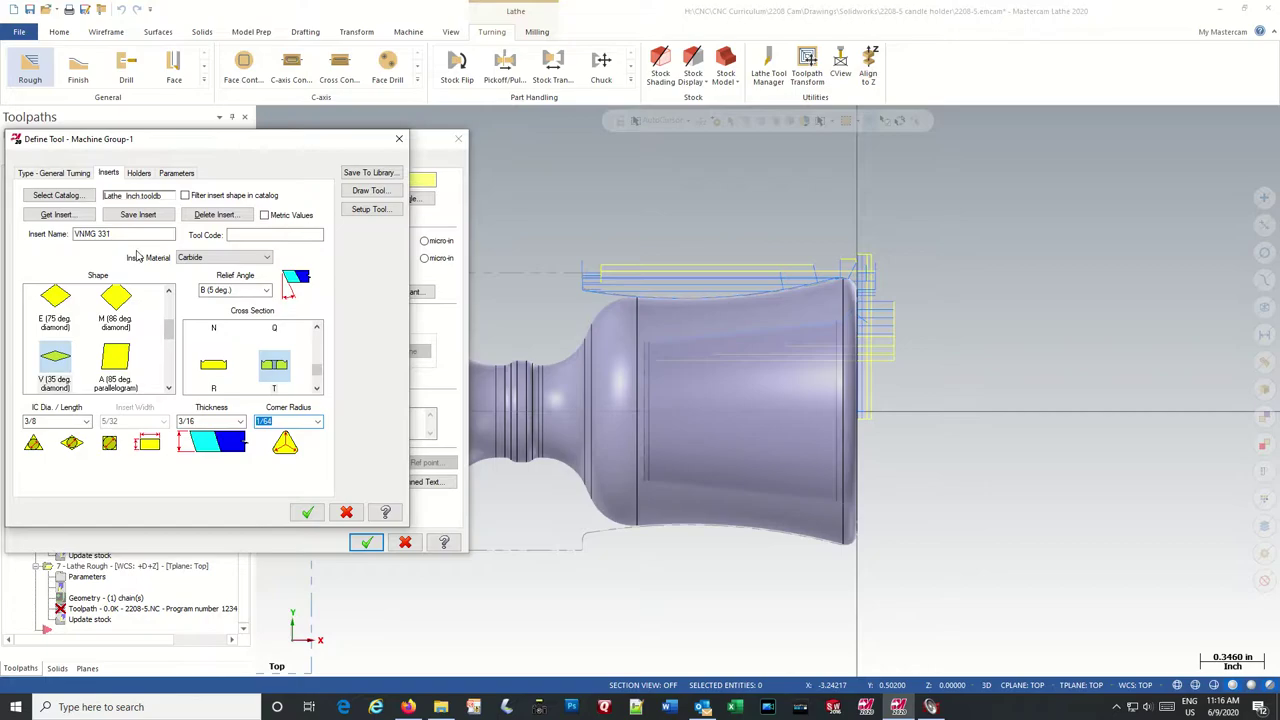
Step: Review the tool's holder, change its default CSS spindle speed, and accept the tool definition
{"action": "left_click", "coordinate": [140, 173]}
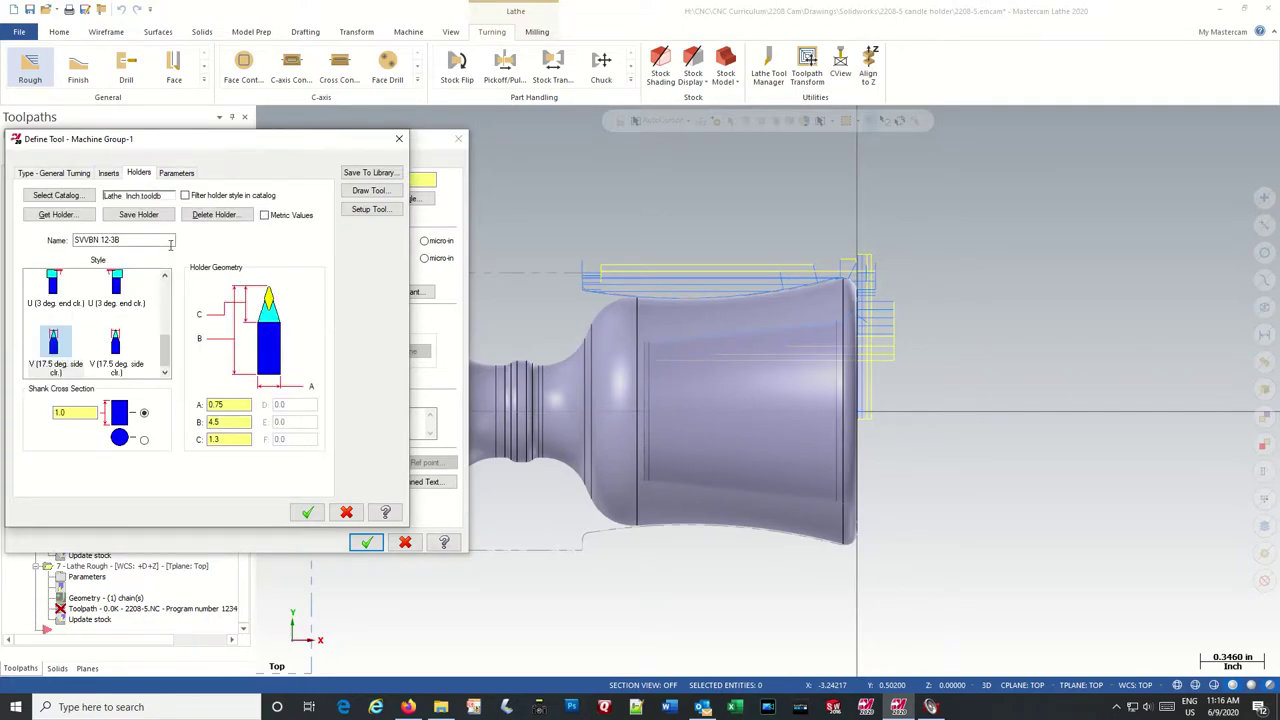
{"action": "left_click", "coordinate": [175, 174]}
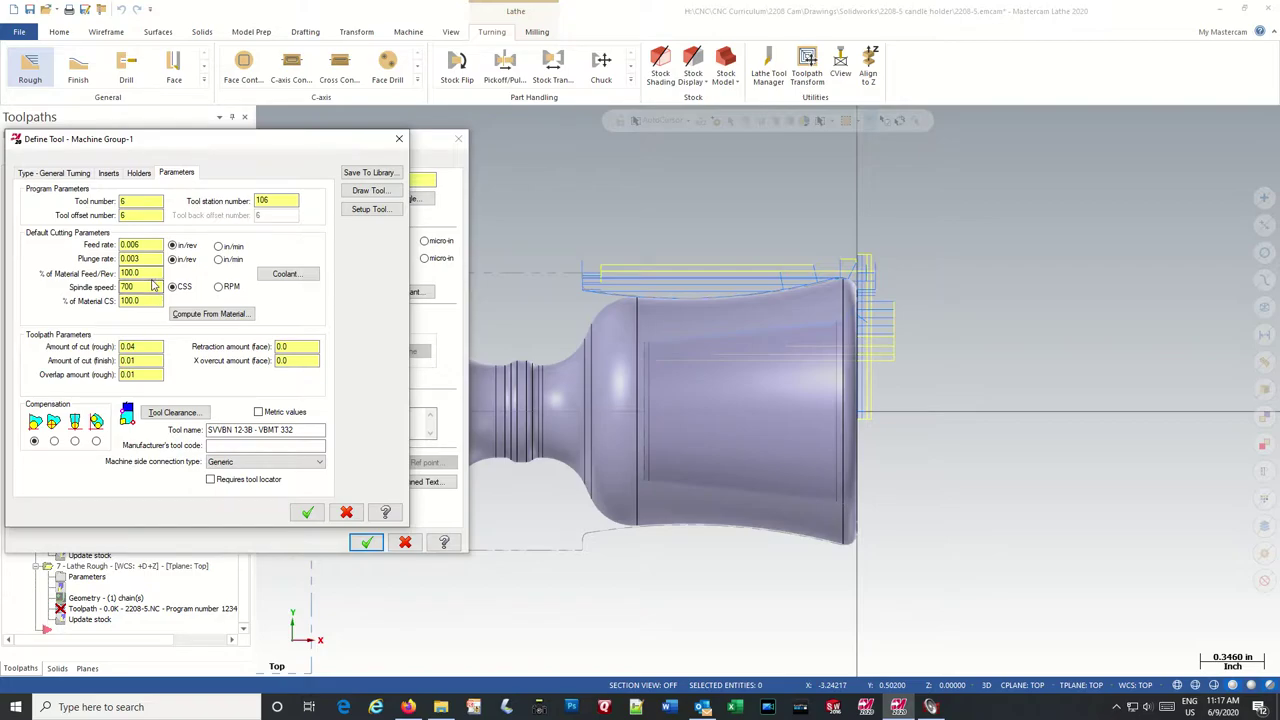
{"action": "left_click", "coordinate": [134, 287]}
{"action": "left_click_drag", "start_coordinate": [134, 287], "coordinate": [109, 292]}
{"action": "type", "text": "15"}
{"action": "left_click", "coordinate": [308, 513]}
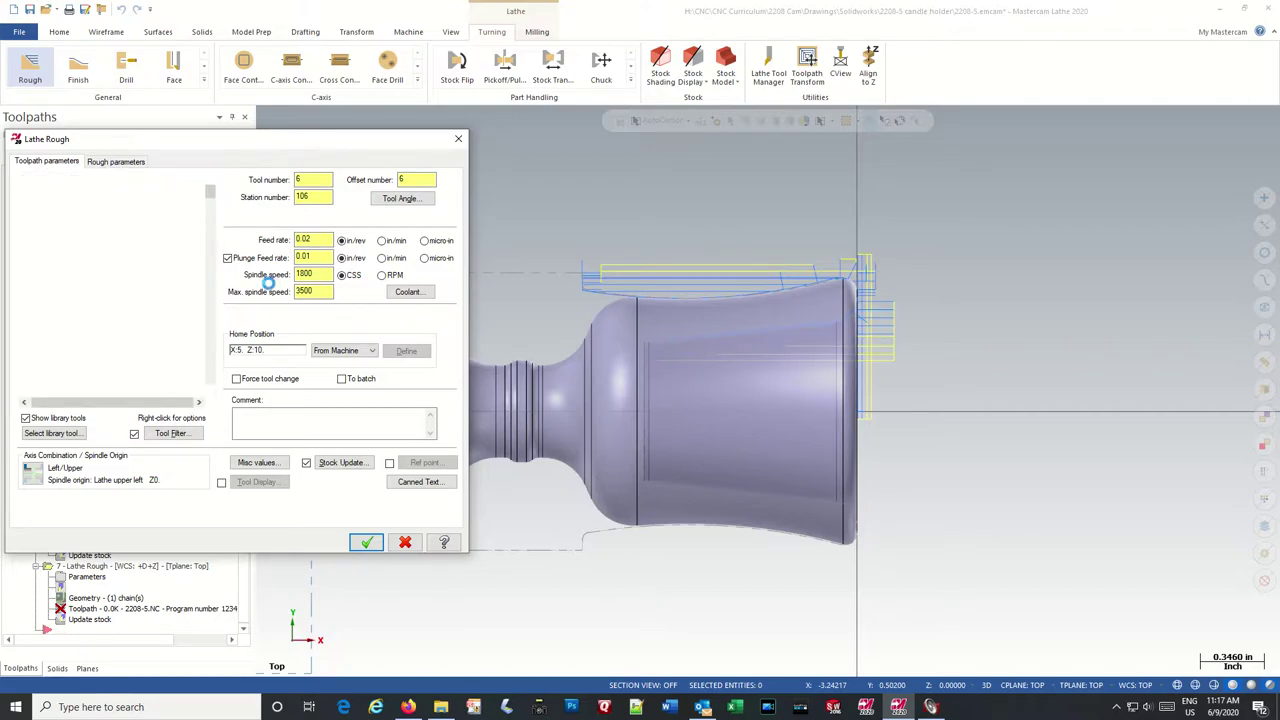
Step: Enter the operation comment "Rough Neck." and set the roughing depth of cut to 0.05
{"action": "left_click", "coordinate": [255, 420]}
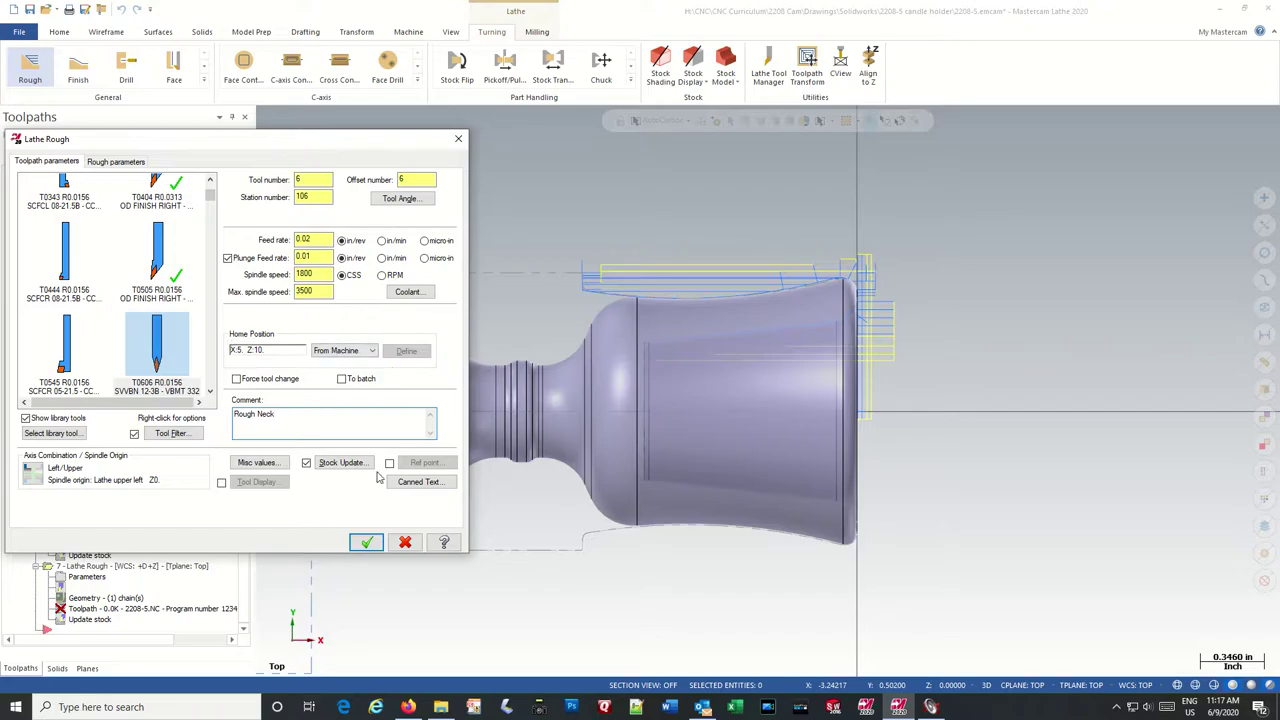
{"action": "left_click", "coordinate": [122, 162]}
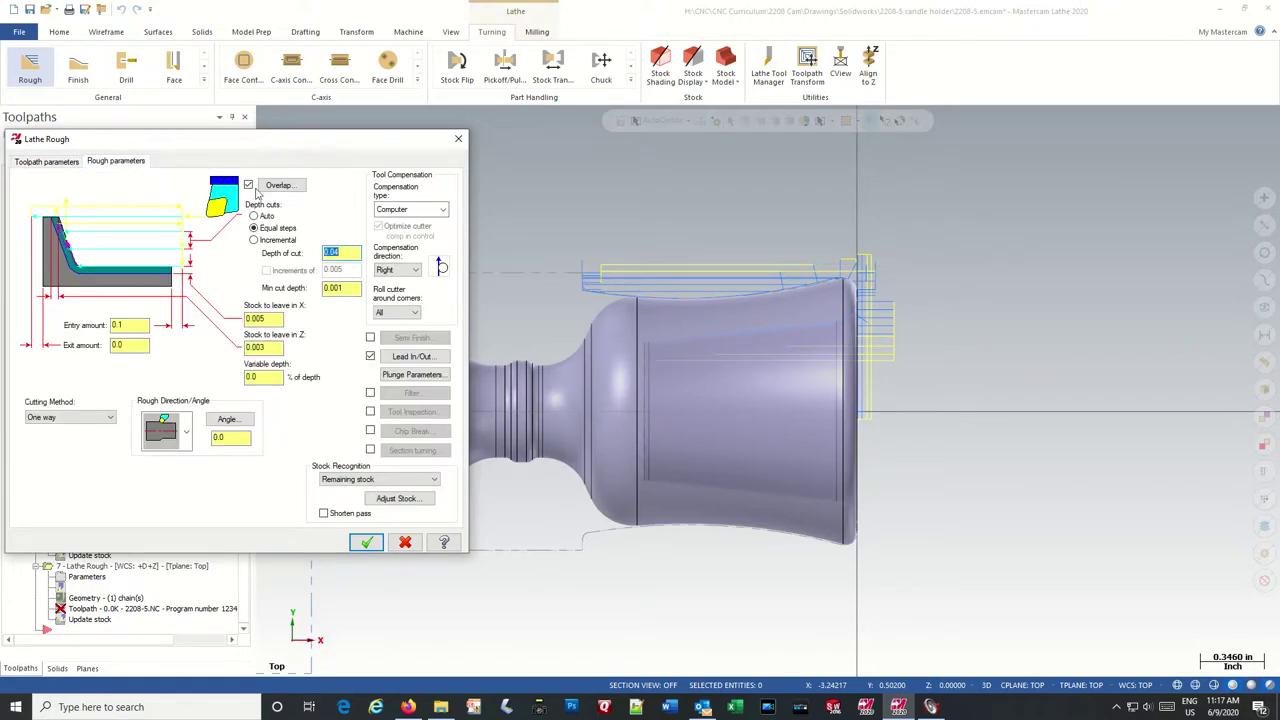
{"action": "left_click", "coordinate": [340, 254]}
Step: Set the lead-in's fixed direction to None and the lead-out's to Perpendicular, extending the end of the contour by 0.3
{"action": "left_click", "coordinate": [415, 361]}
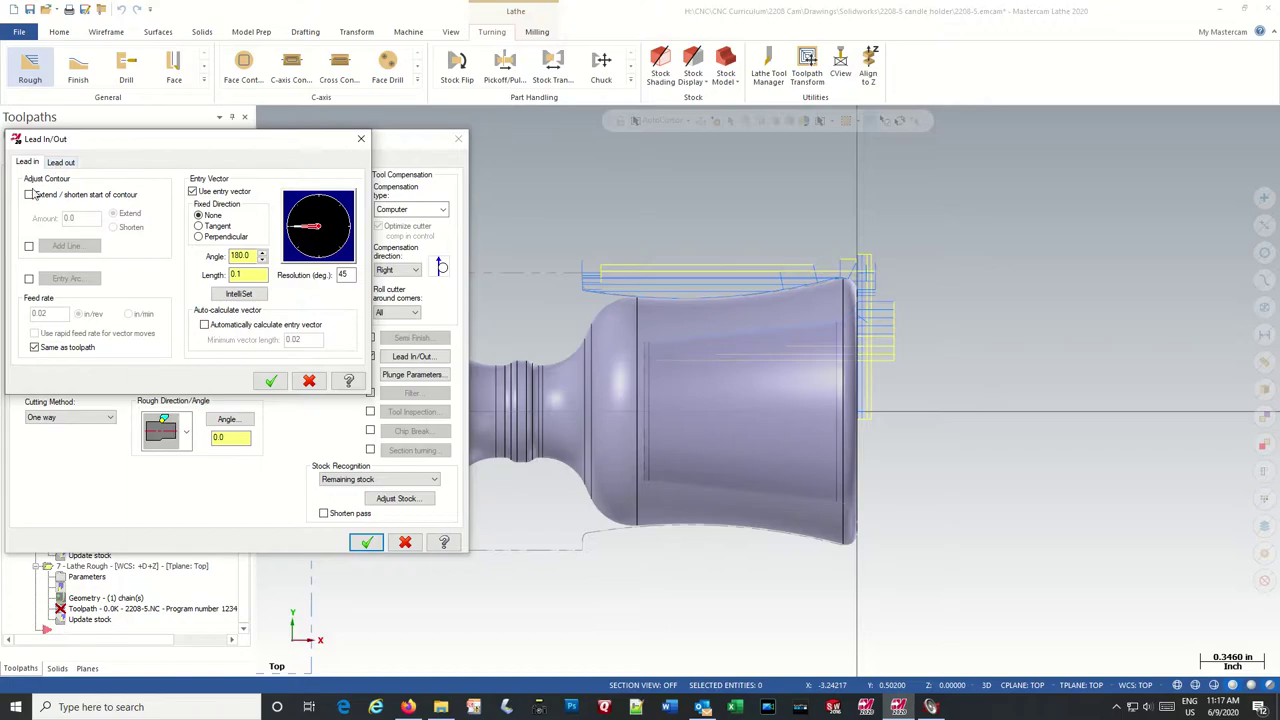
{"action": "left_click", "coordinate": [198, 214]}
{"action": "left_click", "coordinate": [60, 162]}
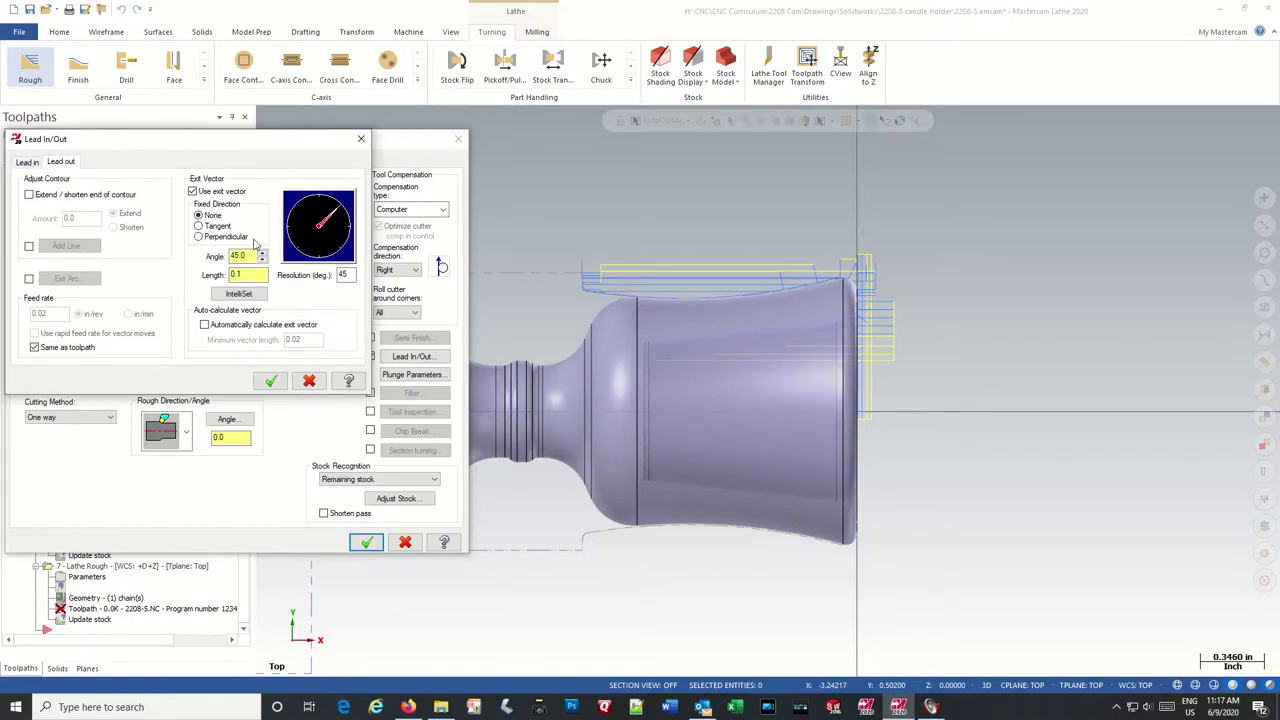
{"action": "left_click", "coordinate": [198, 237]}
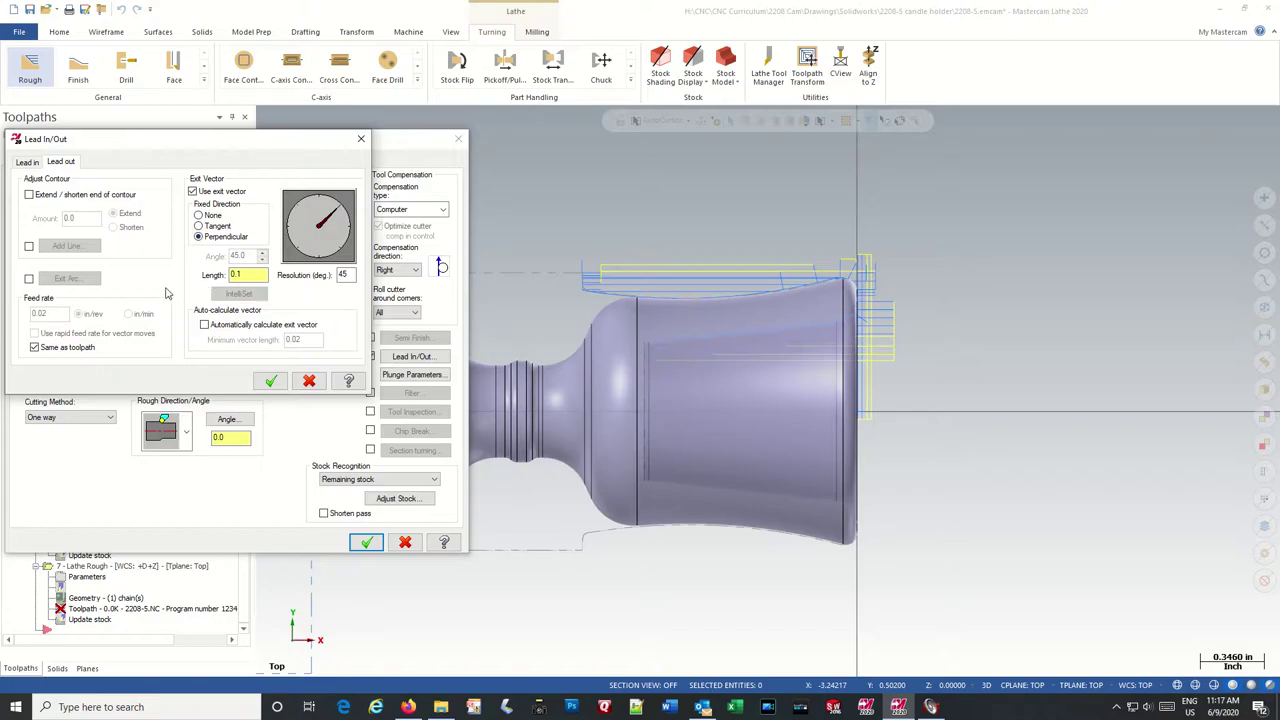
{"action": "left_click", "coordinate": [29, 195]}
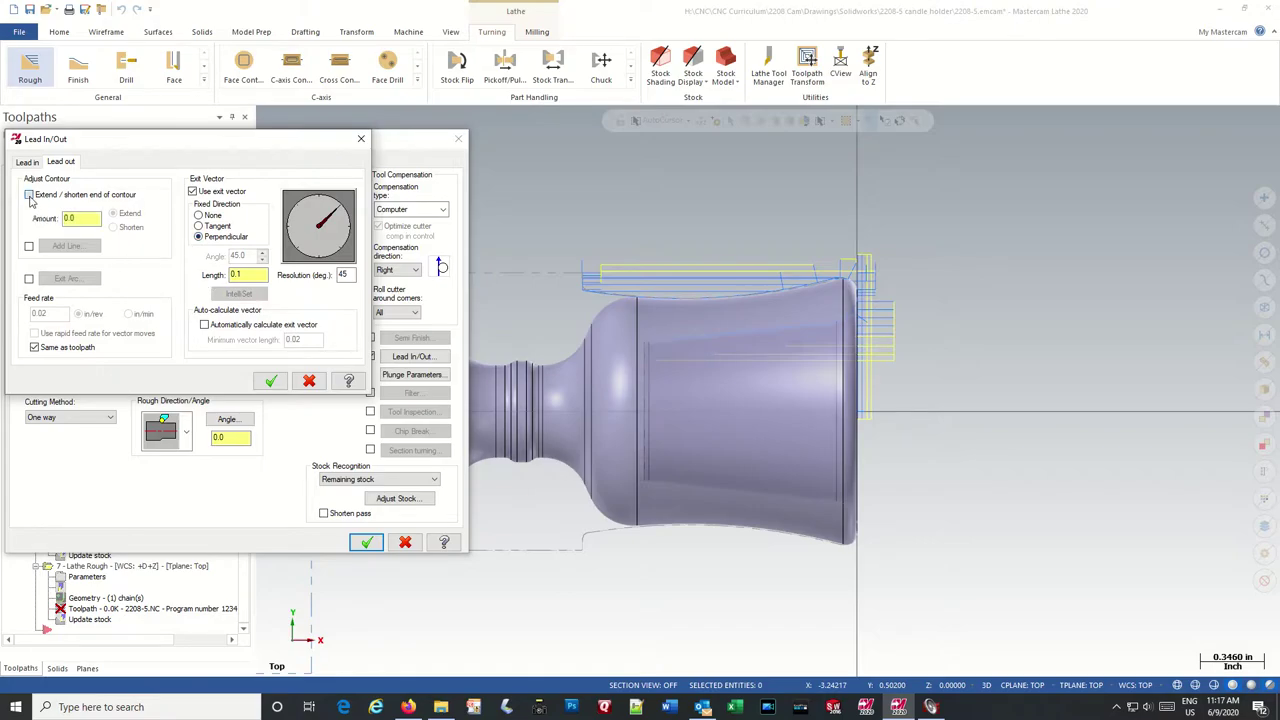
{"action": "double_click", "coordinate": [68, 218]}
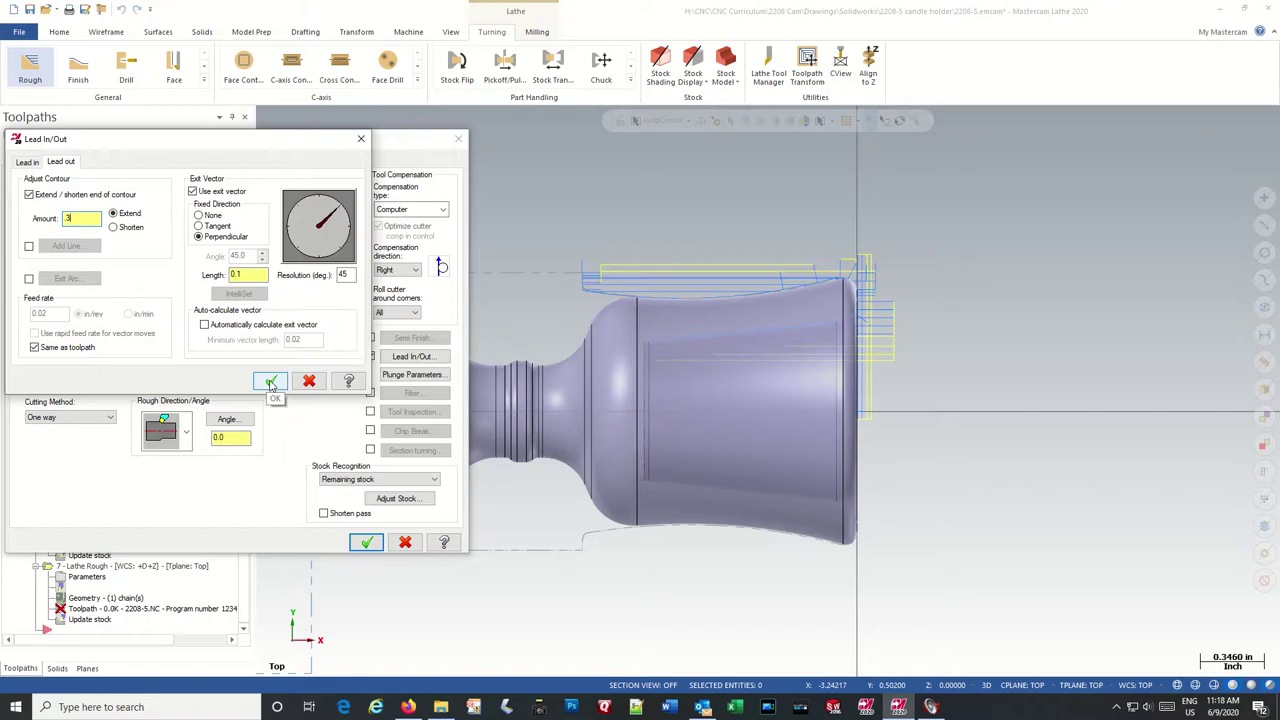
{"action": "left_click", "coordinate": [270, 384]}
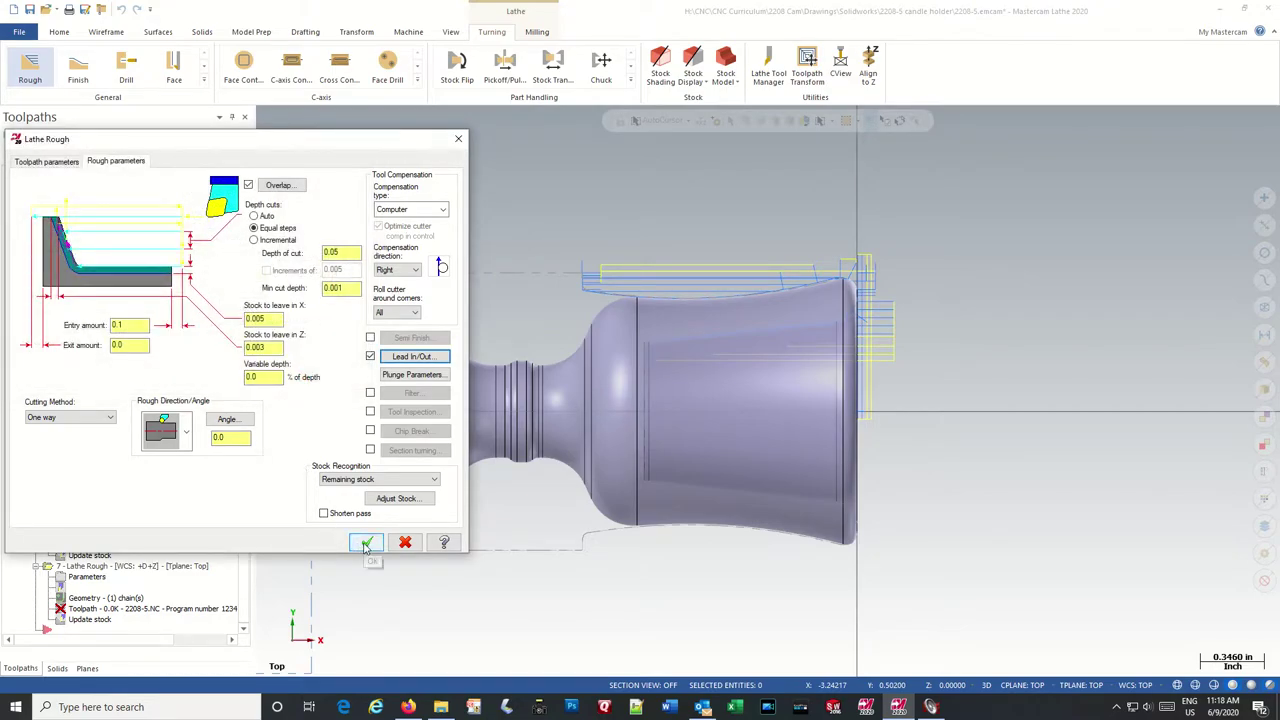
Step: Try to generate the Rough Neck toolpath, stopping at the chuck collision and discarding the operation
{"action": "left_click", "coordinate": [366, 544]}
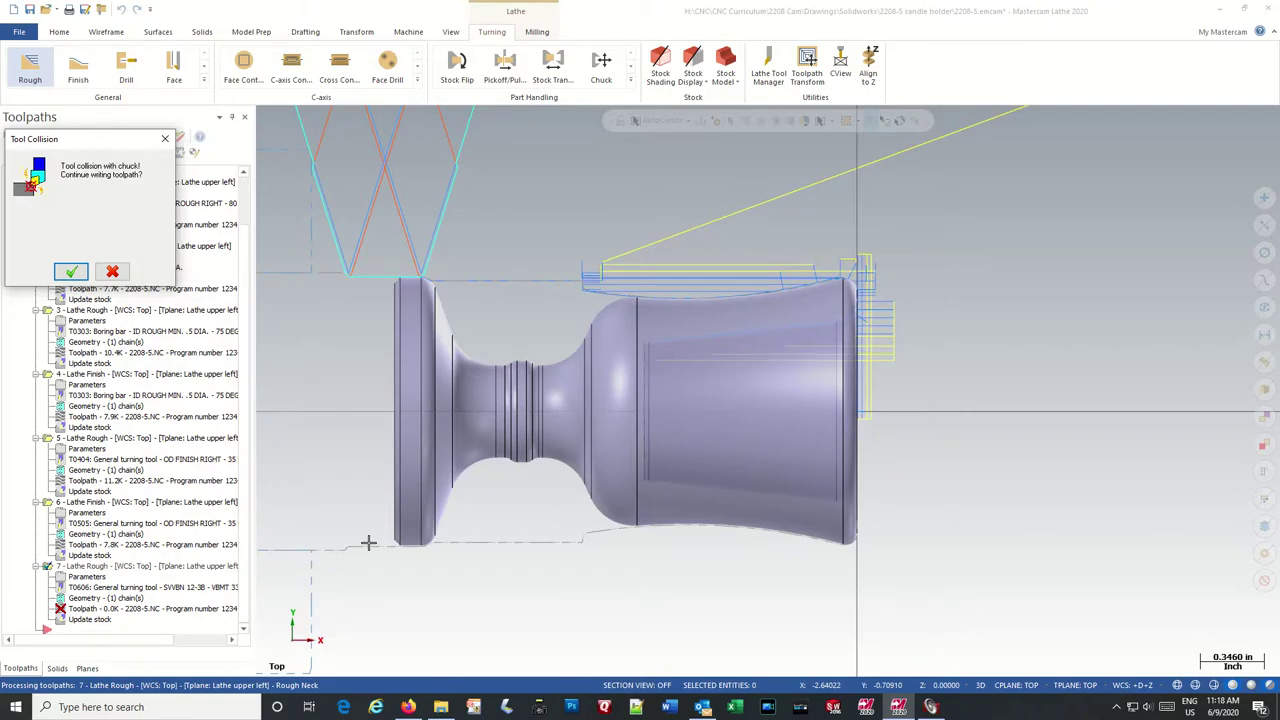
{"action": "left_click", "coordinate": [111, 273]}
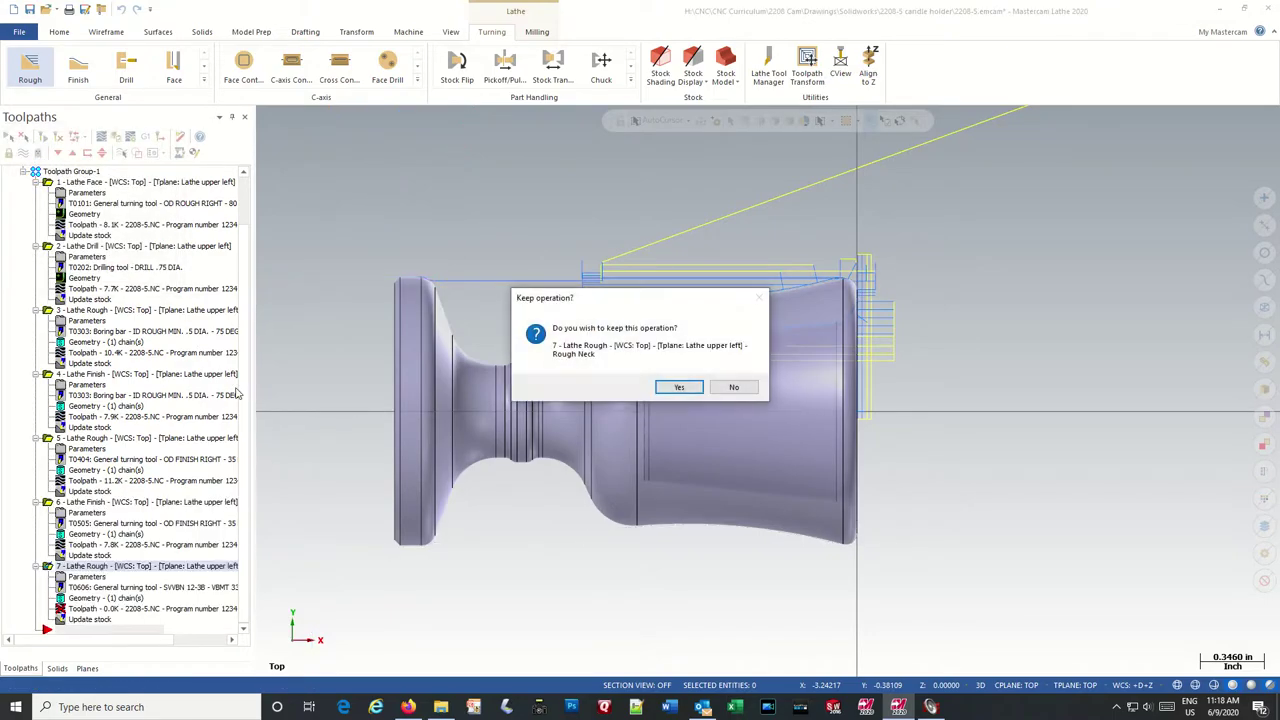
{"action": "left_click", "coordinate": [735, 388]}
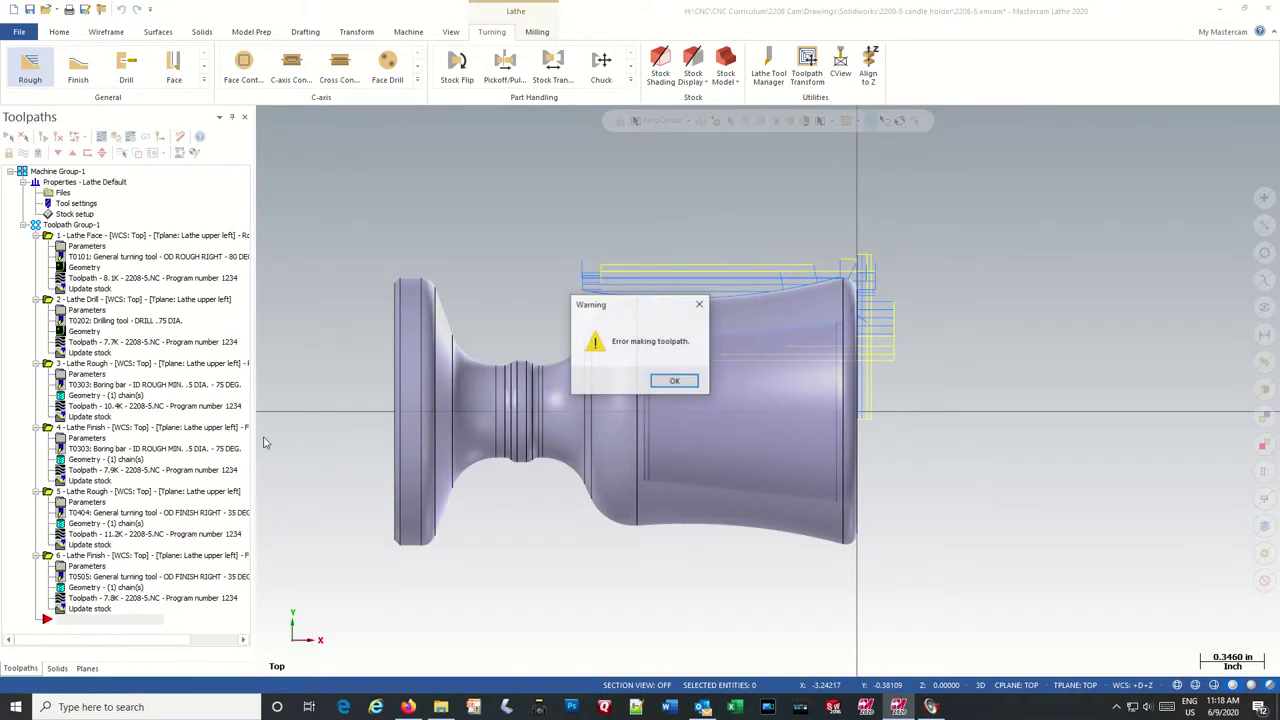
{"action": "left_click", "coordinate": [668, 382]}
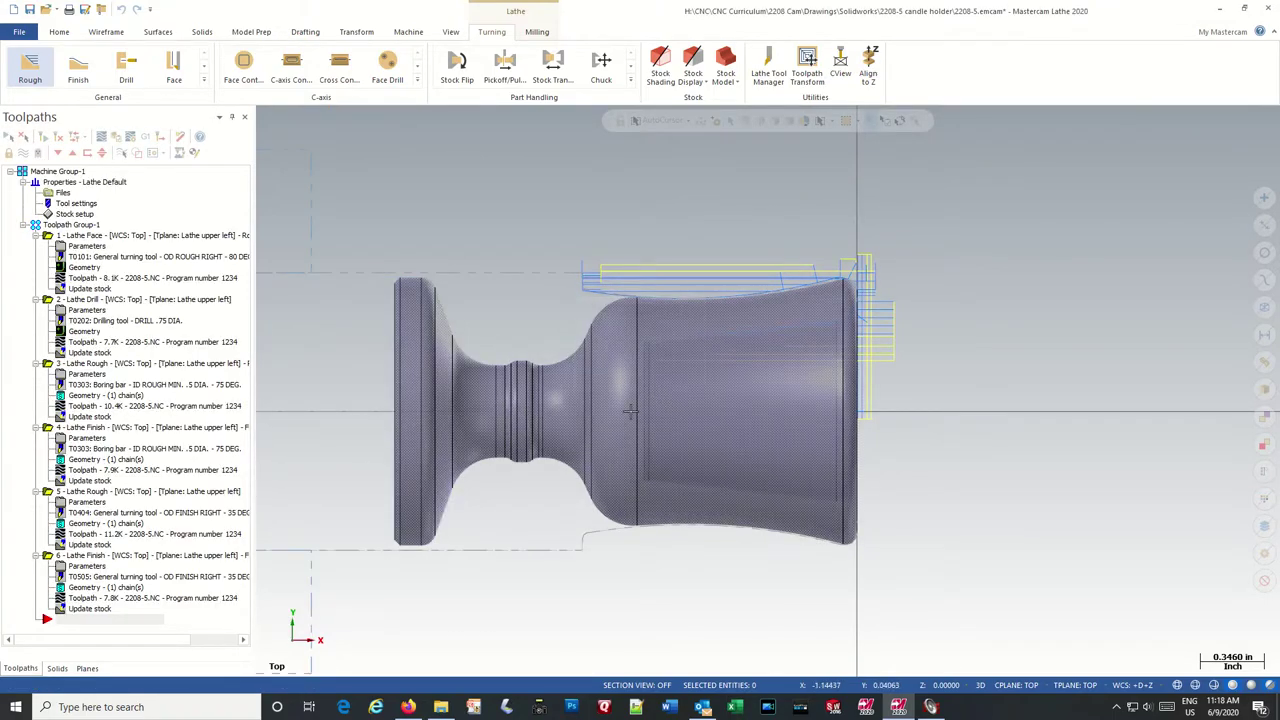
Step: Continue writing the neck roughing toolpath despite the tool collision with the chuck
{"action": "left_click", "coordinate": [72, 273]}
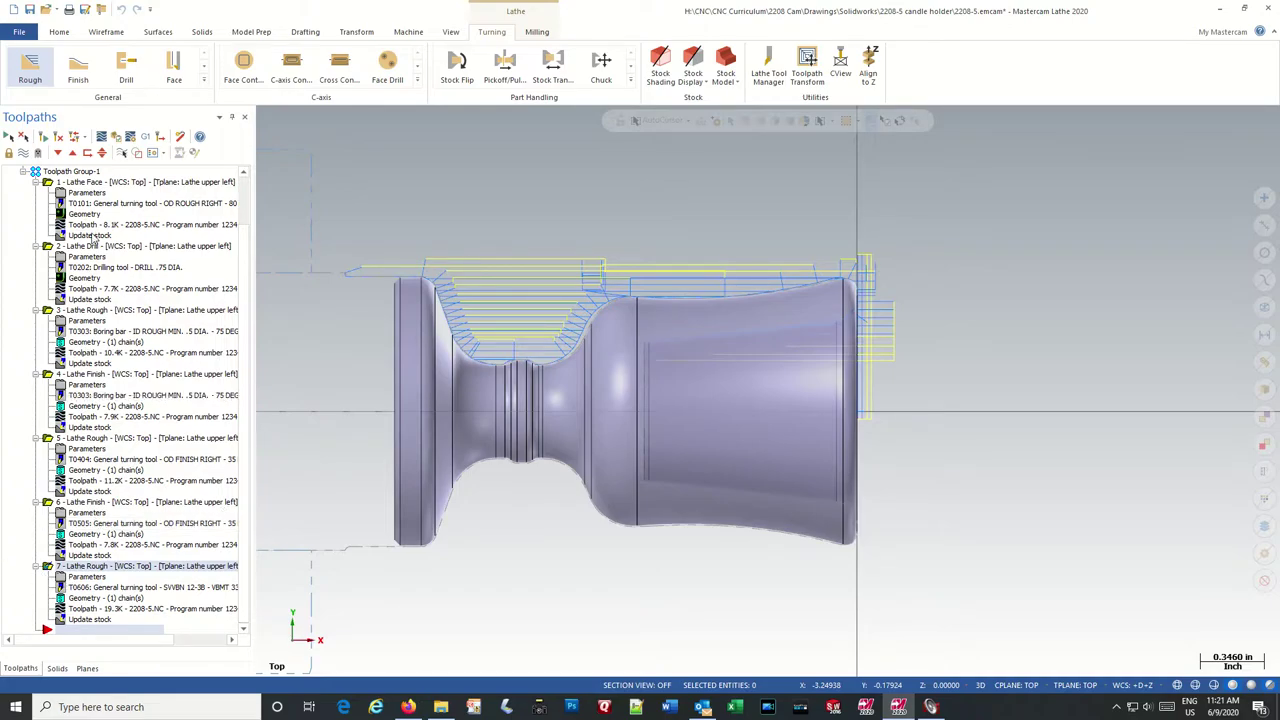
Step: Review the left-spindle chuck jaws' geometry and grip parameters in the stock setup, leaving them without saving changes
{"action": "scroll", "coordinate": [86, 205], "scroll_direction": "up", "scroll_amount": 2}
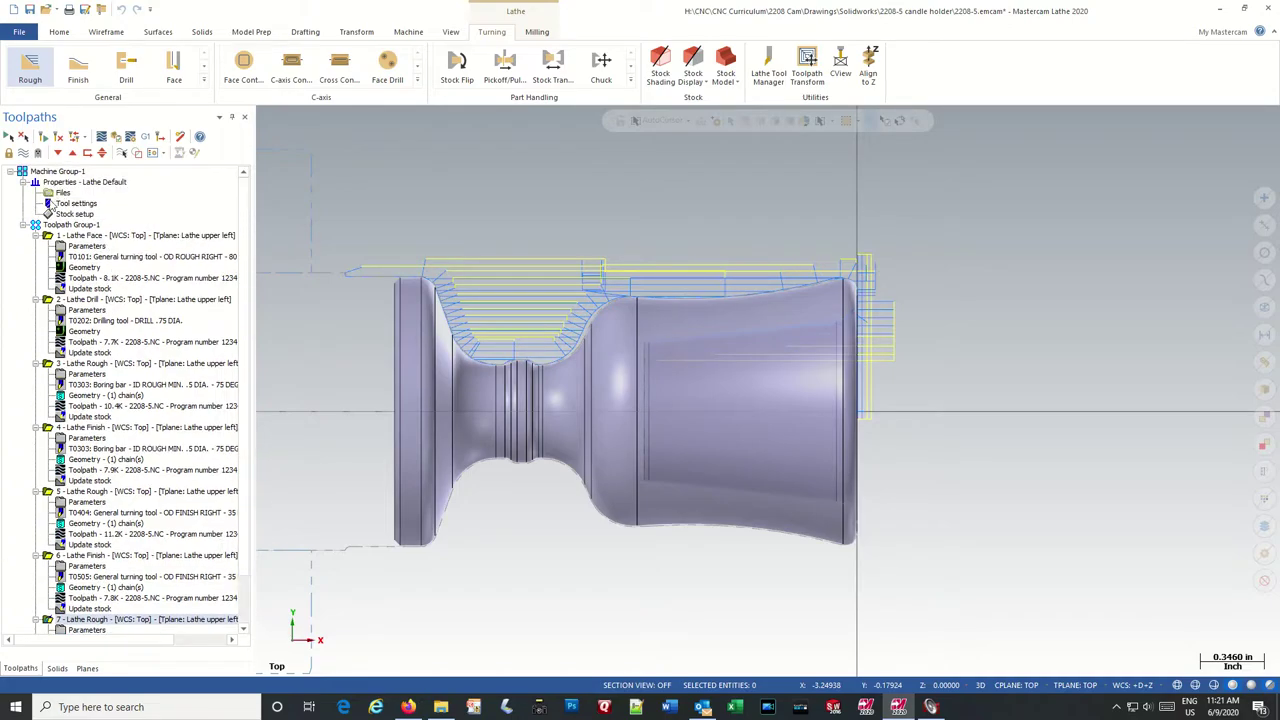
{"action": "left_click", "coordinate": [48, 215]}
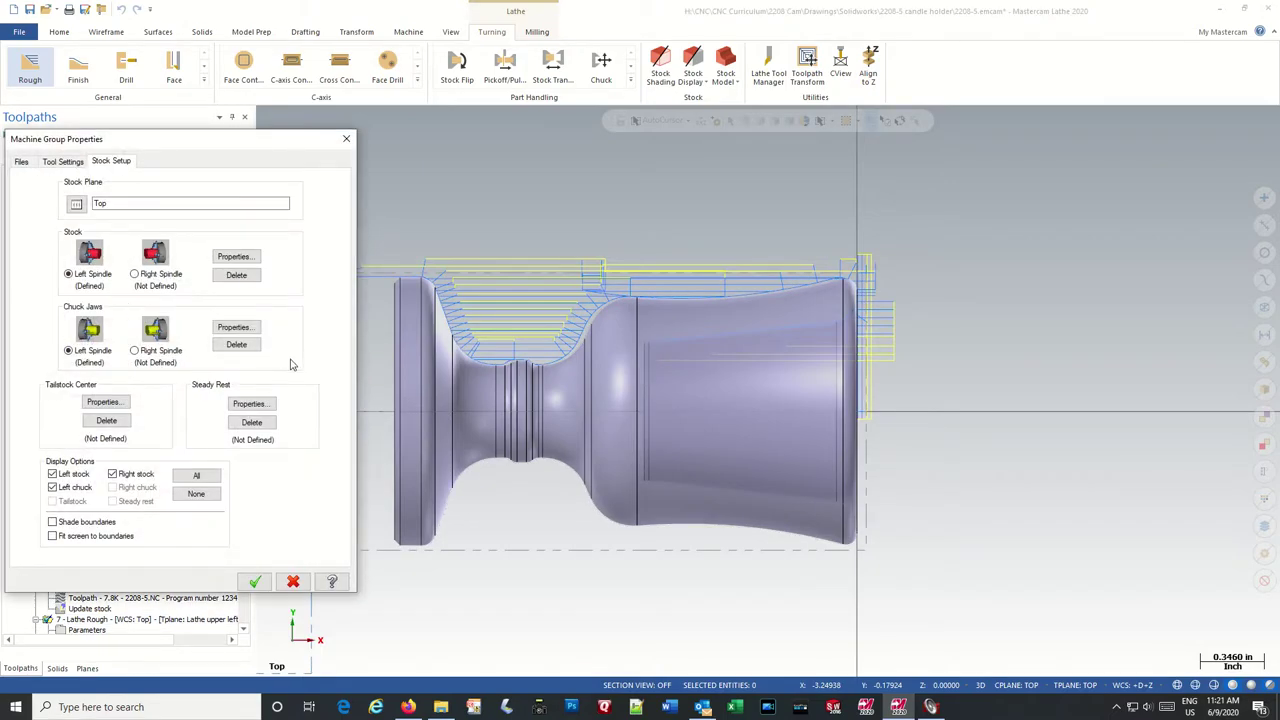
{"action": "left_click", "coordinate": [236, 328]}
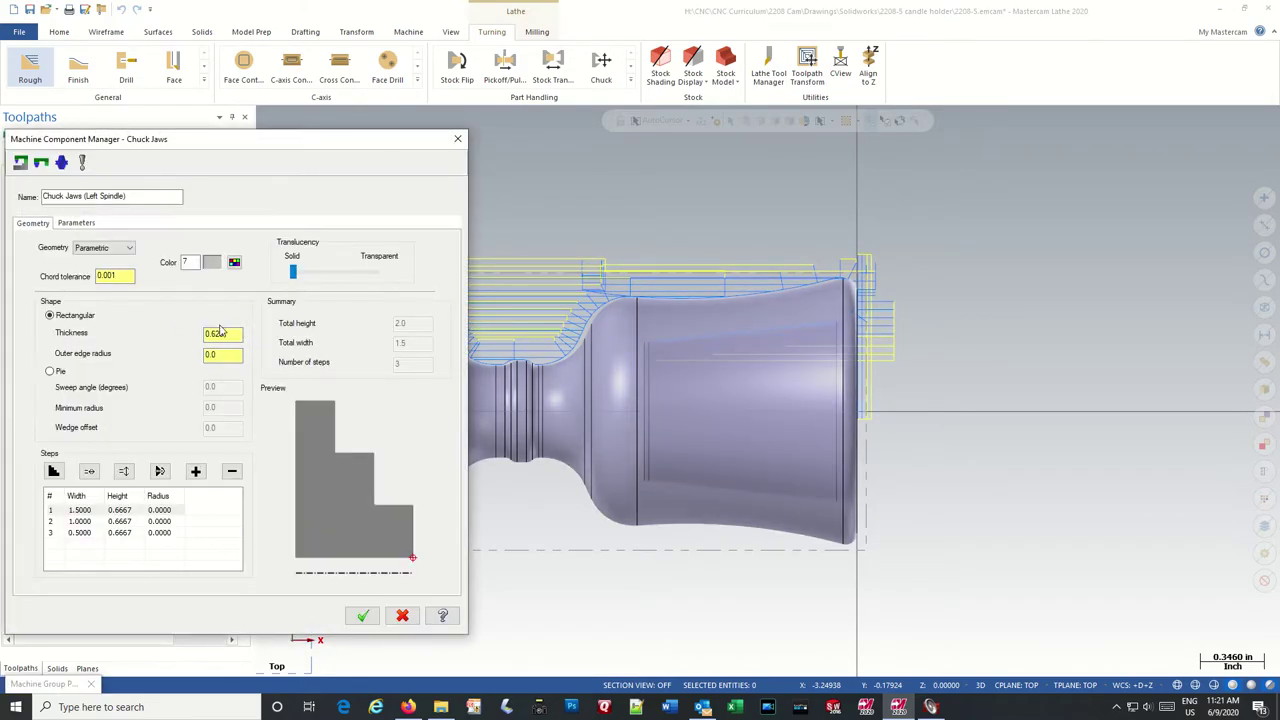
{"action": "left_click", "coordinate": [76, 223]}
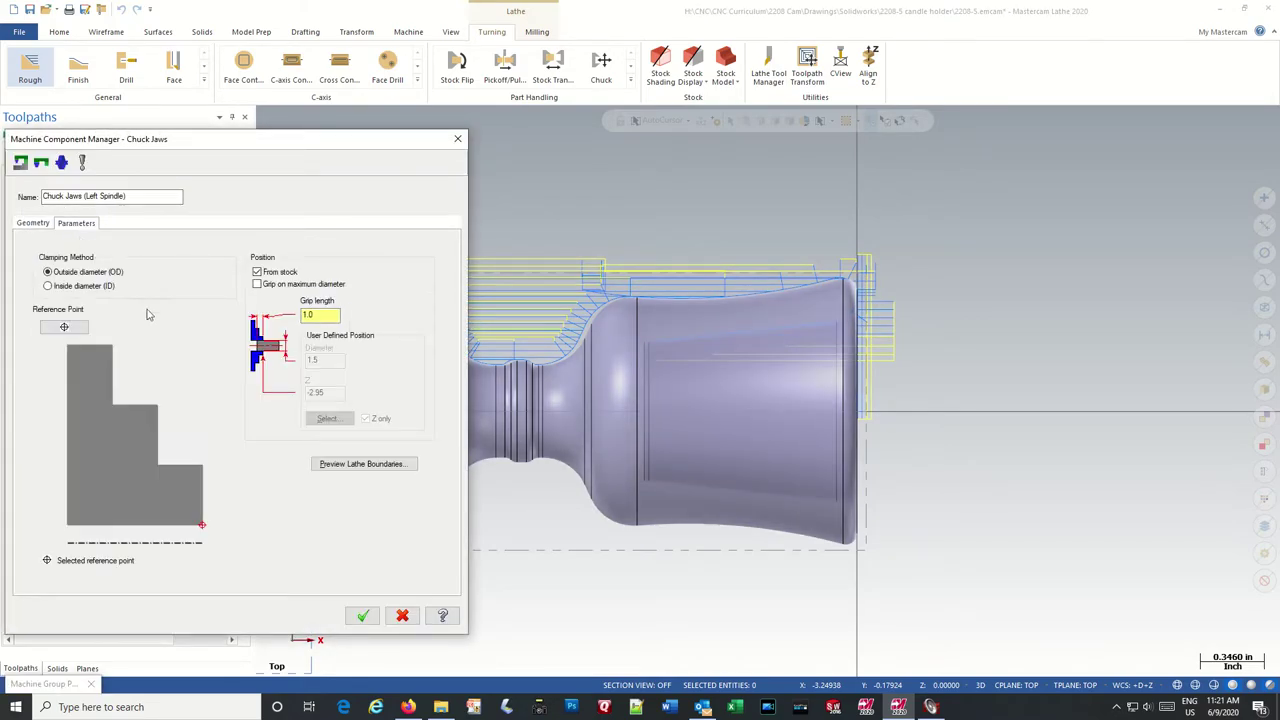
{"action": "left_click", "coordinate": [307, 315]}
{"action": "left_click", "coordinate": [34, 223]}
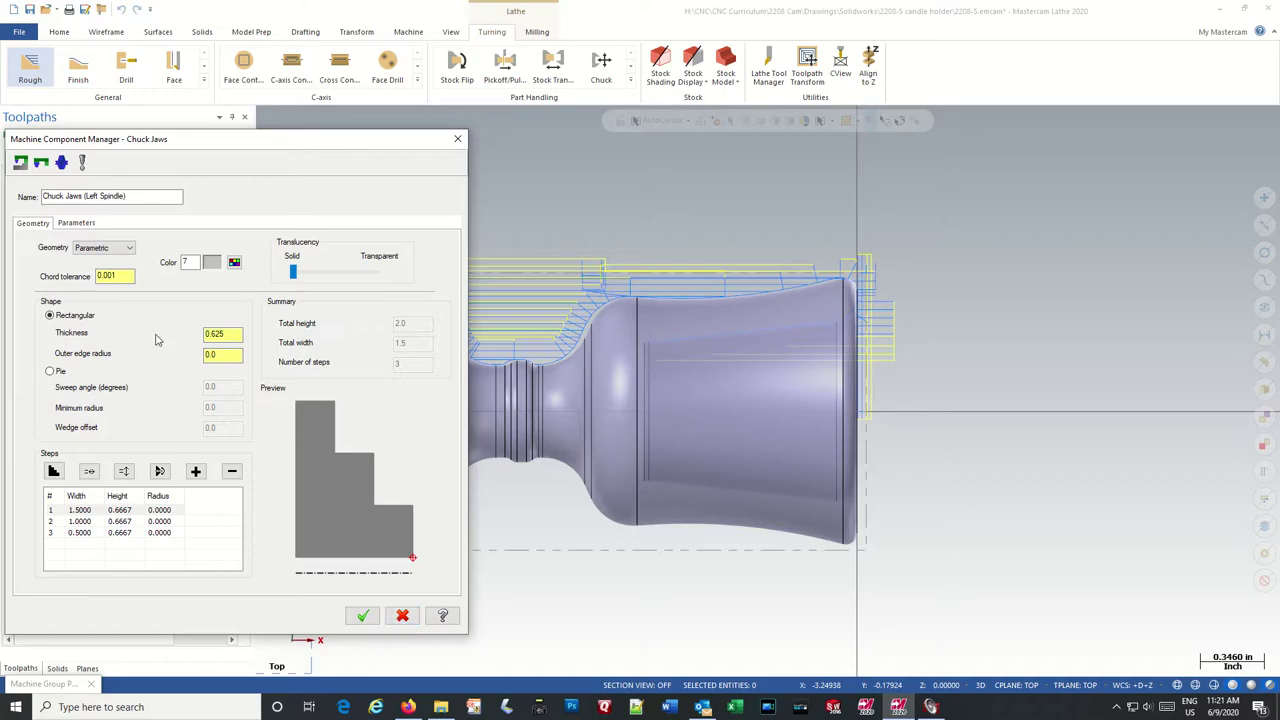
{"action": "left_click", "coordinate": [404, 617]}
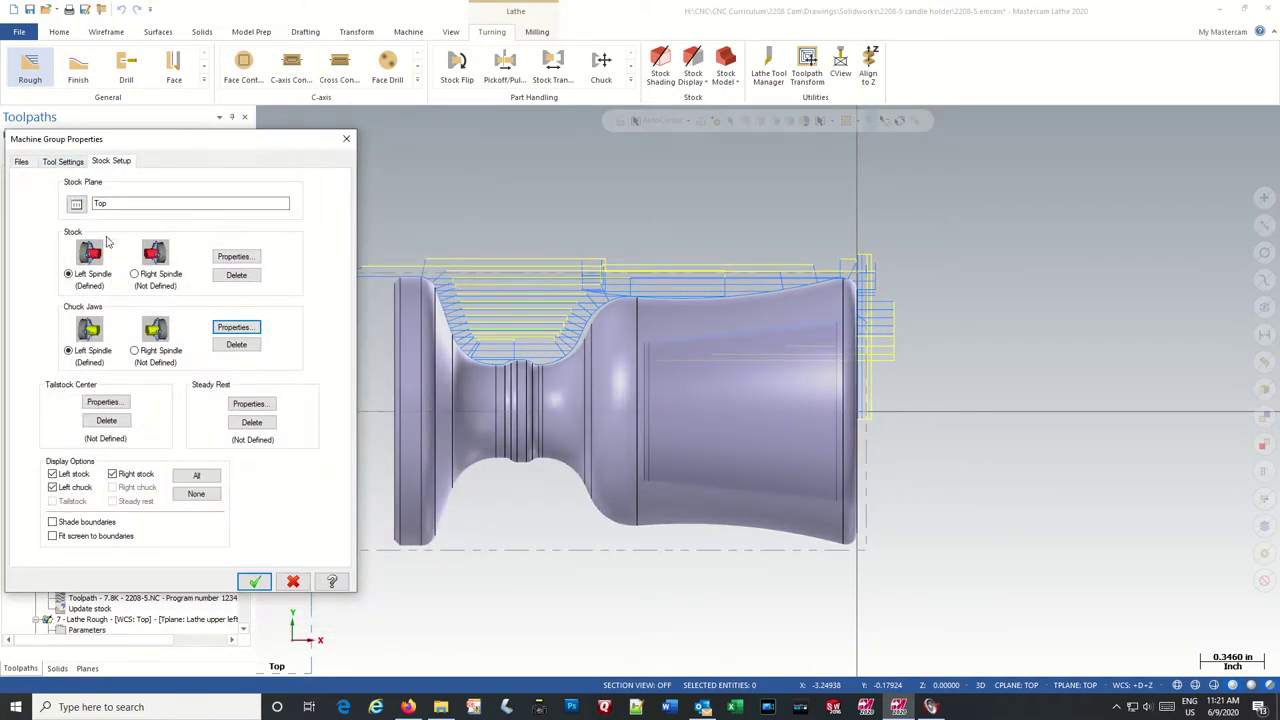
Step: Lengthen the left-spindle cylindrical stock and accept the stock setup
{"action": "left_click", "coordinate": [238, 258]}
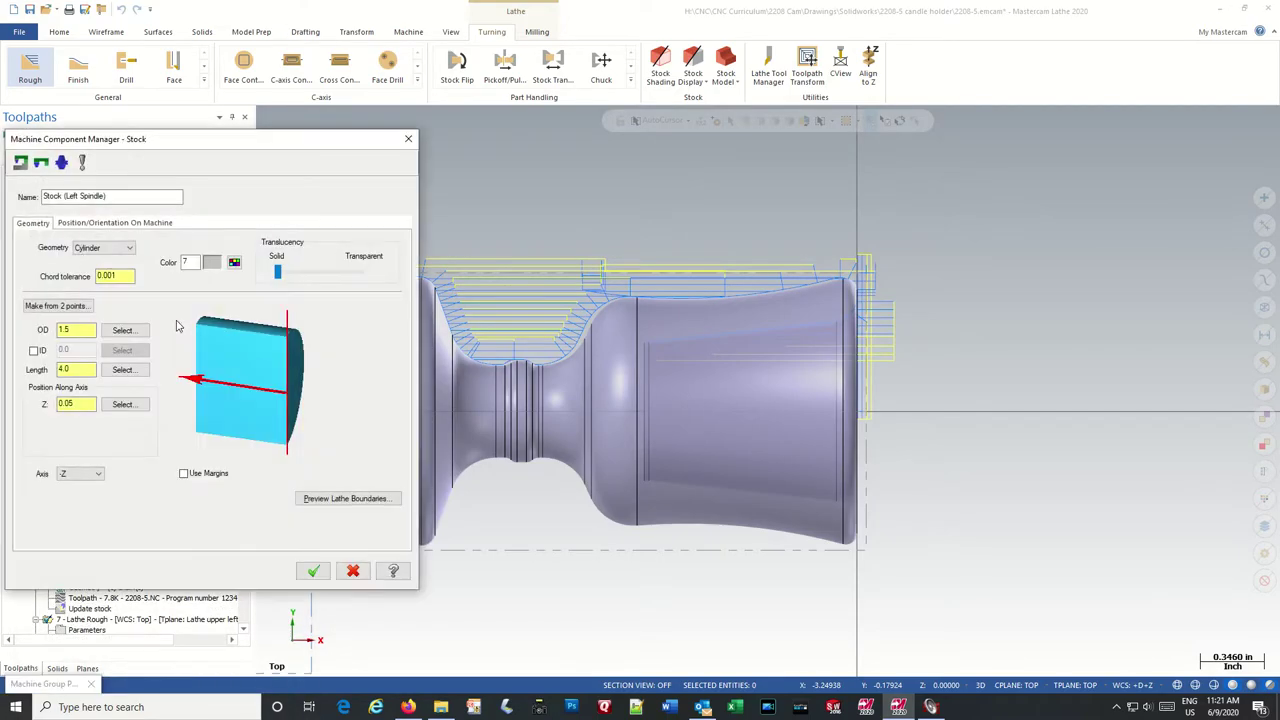
{"action": "double_click", "coordinate": [81, 369]}
{"action": "type", "text": "4"}
{"action": "left_click", "coordinate": [313, 571]}
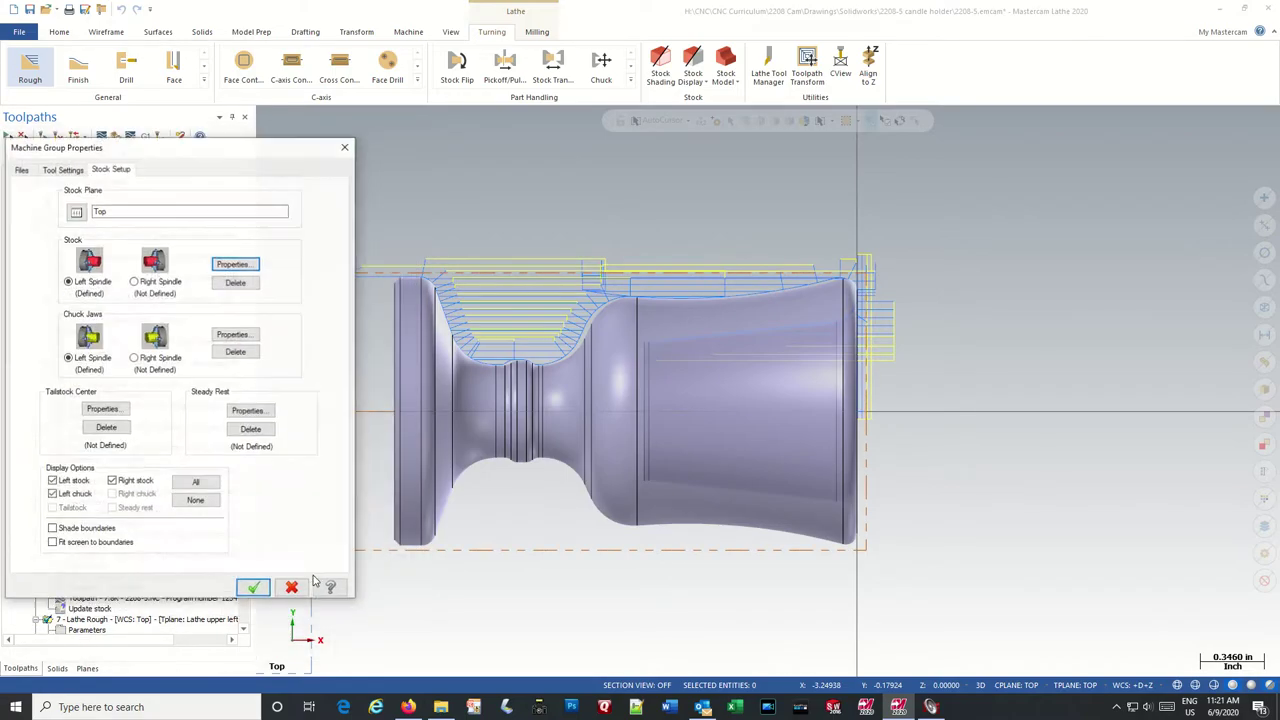
{"action": "left_click", "coordinate": [254, 581]}
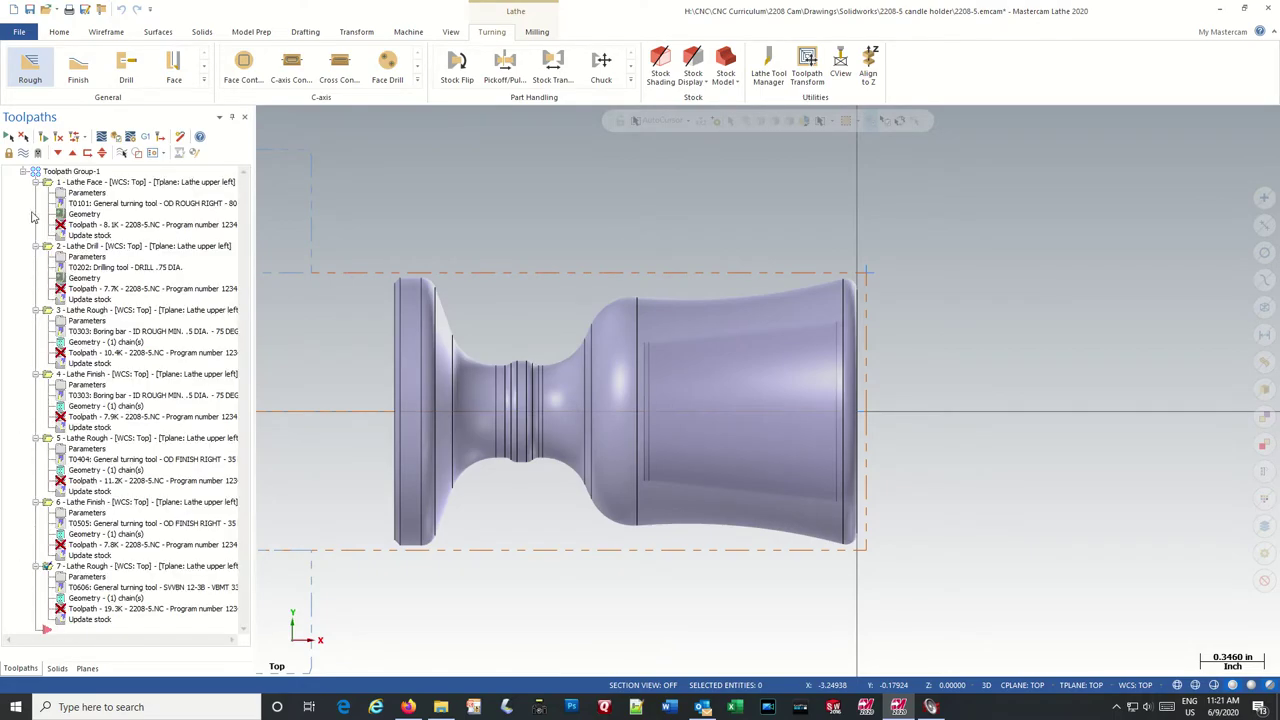
Step: Regenerate all seven lathe operations, continuing to write the toolpath through the chuck collisions
{"action": "left_click", "coordinate": [9, 136]}
{"action": "left_click", "coordinate": [43, 137]}
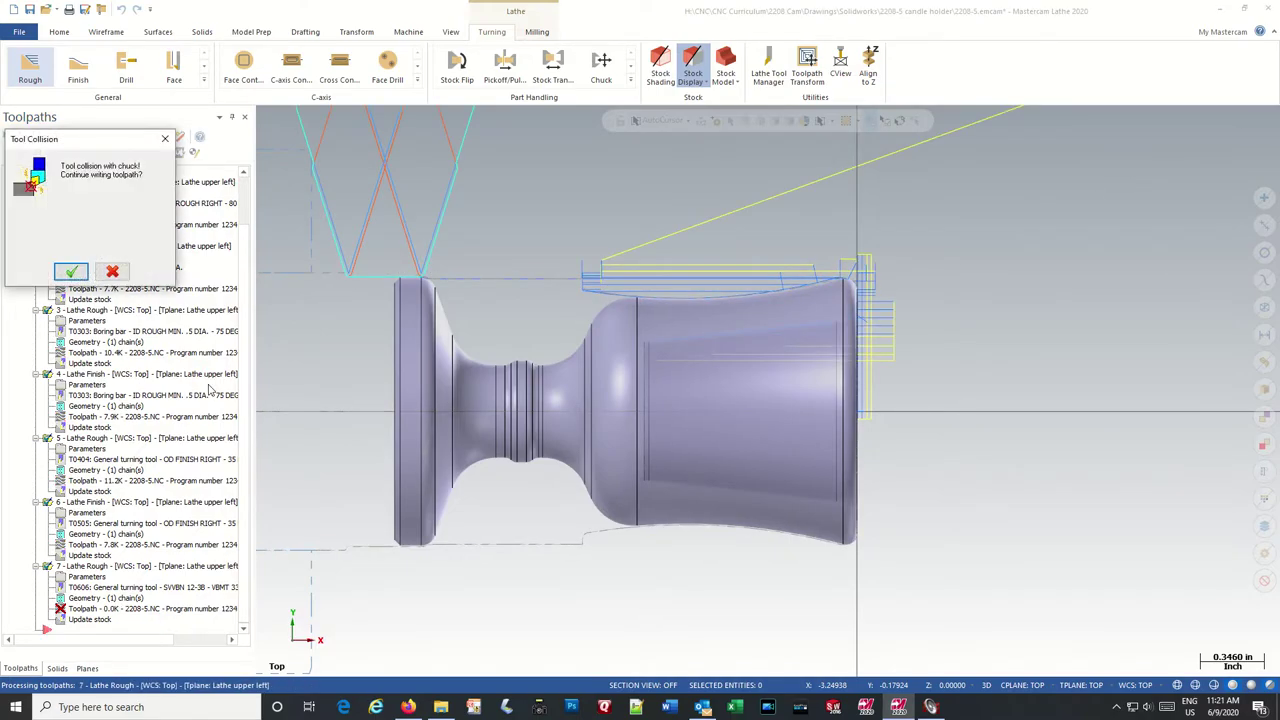
{"action": "left_click", "coordinate": [71, 271]}
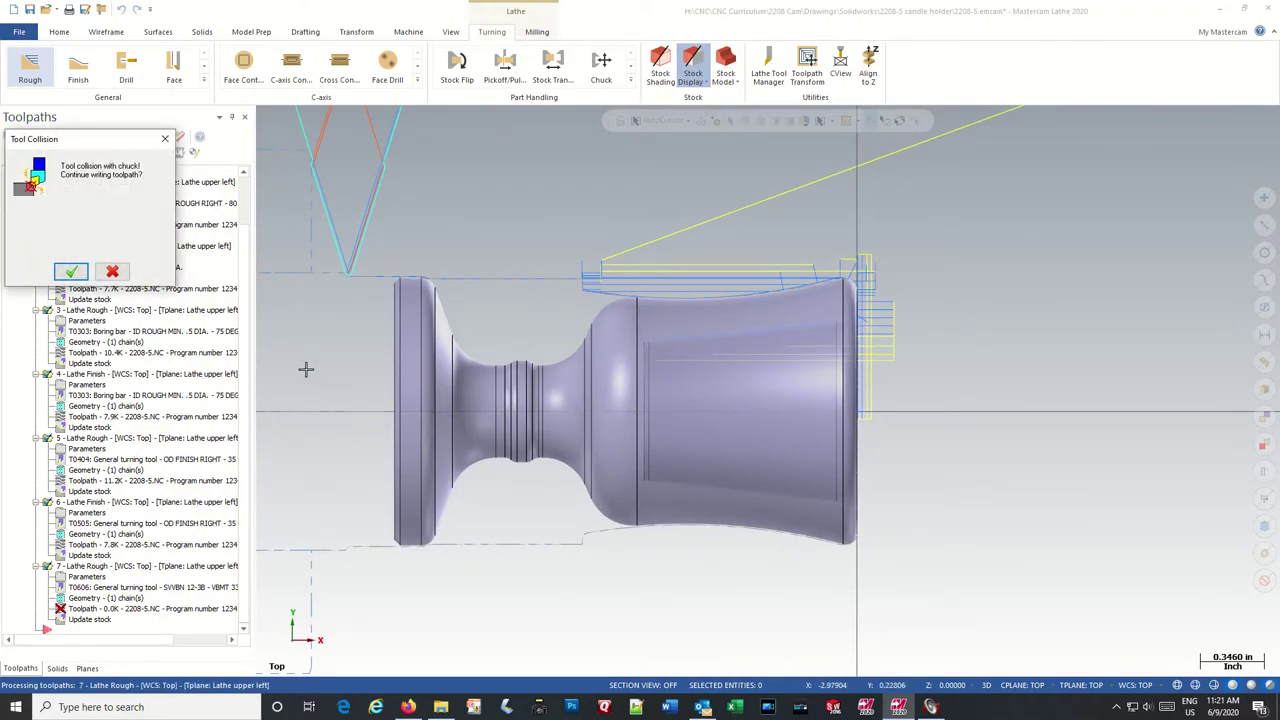
{"action": "left_click", "coordinate": [71, 271]}
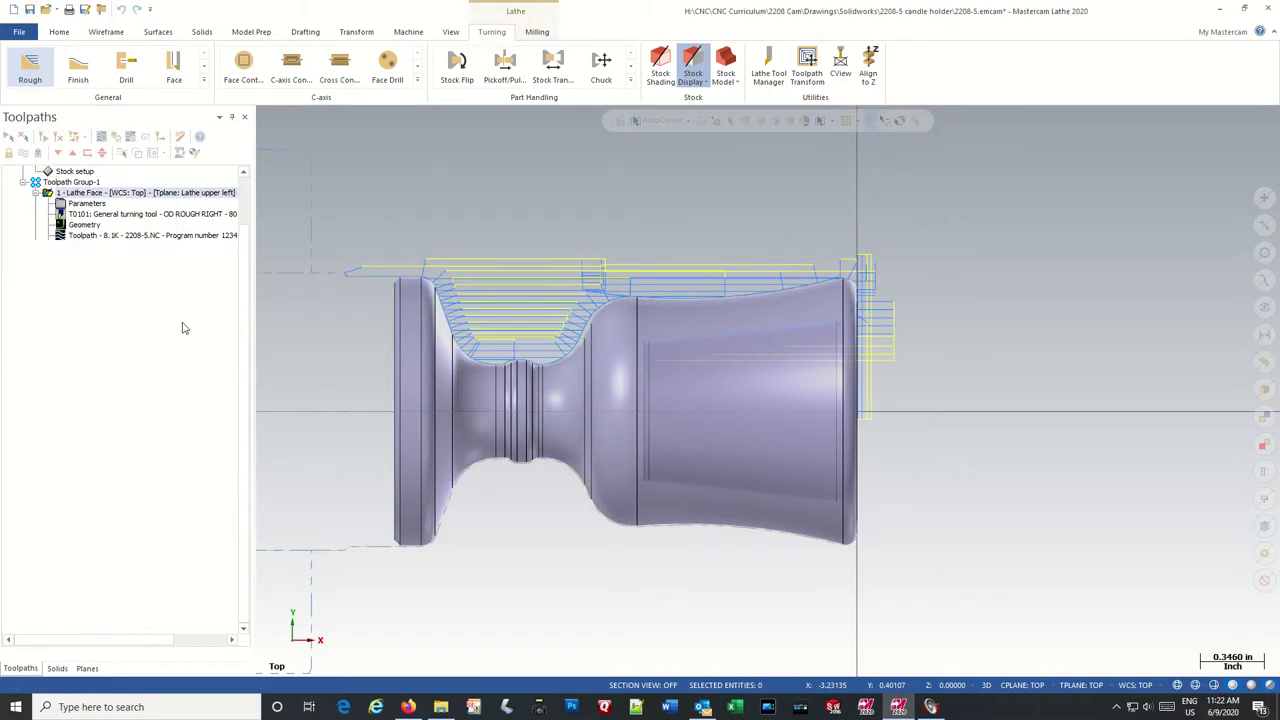
Step: Position the left-spindle outside-diameter chuck jaws from the stock and accept the updated stock setup
{"action": "scroll", "coordinate": [296, 361], "scroll_direction": "down", "scroll_amount": 2}
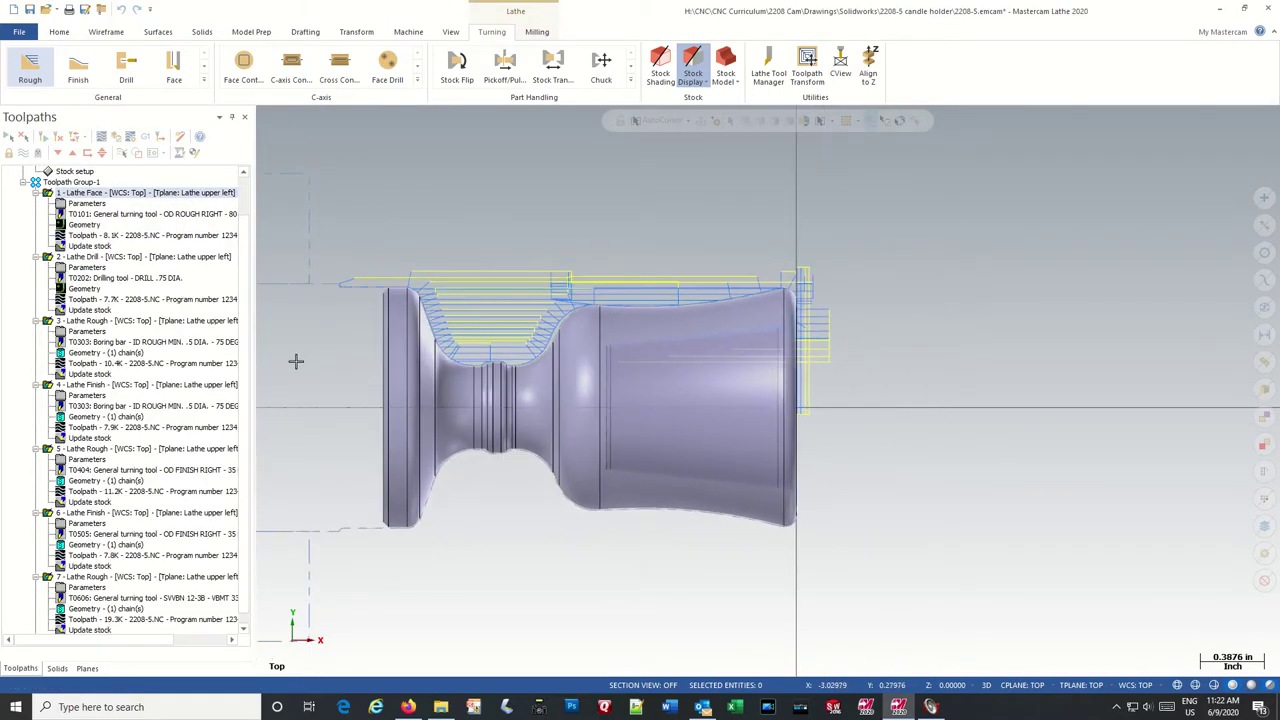
{"action": "key", "text": "Right"}
{"action": "key", "text": "Right"}
{"action": "key", "text": "Right"}
{"action": "key", "text": "Right"}
{"action": "key", "text": "Right"}
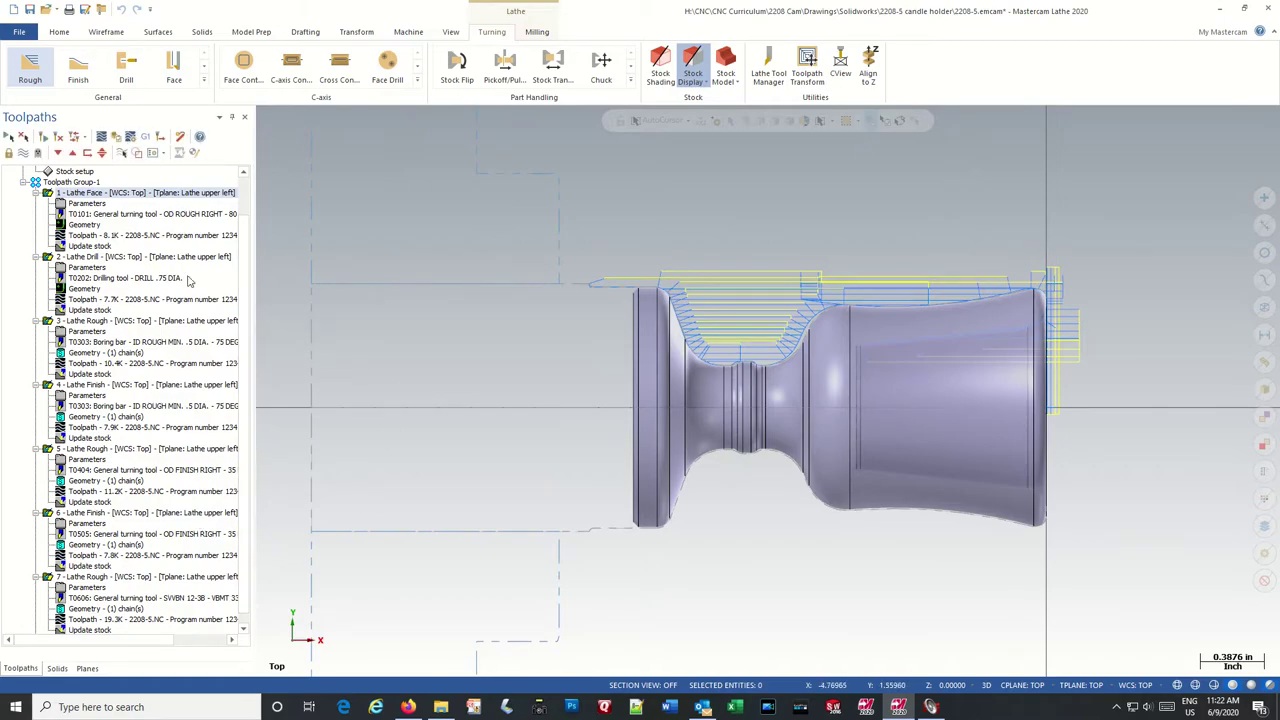
{"action": "scroll", "coordinate": [163, 336], "scroll_direction": "up", "scroll_amount": 2}
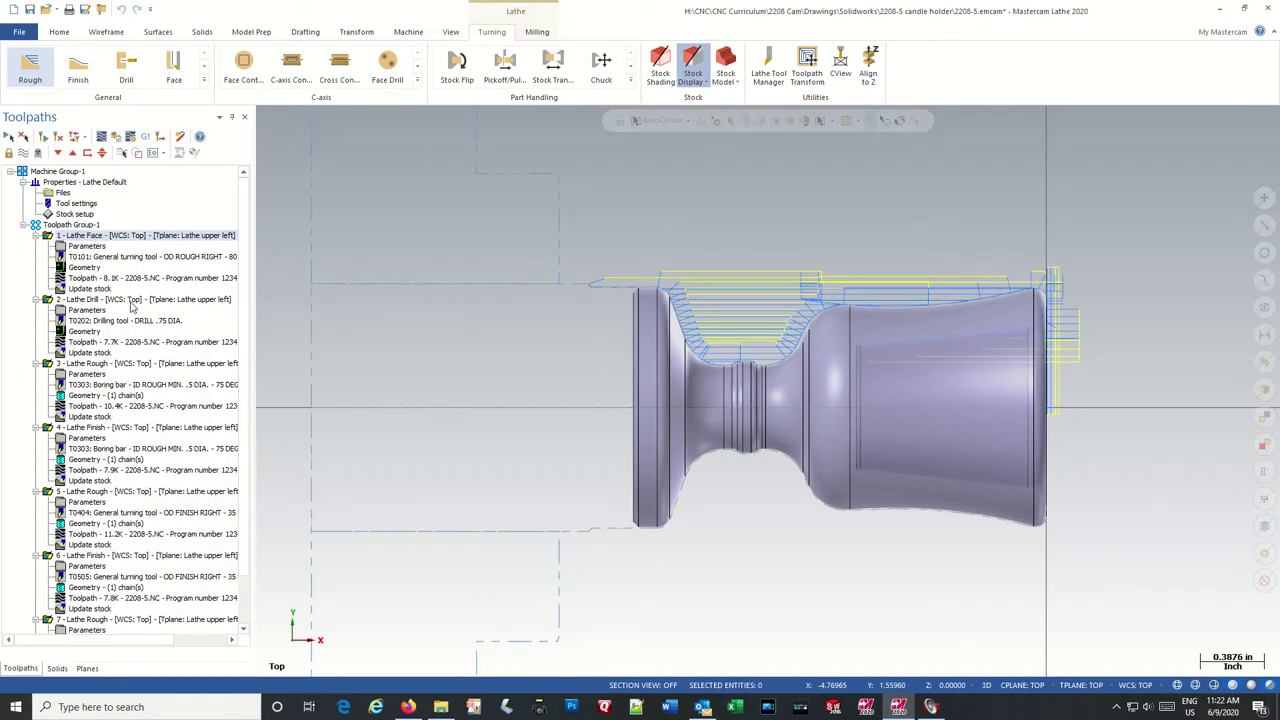
{"action": "left_click", "coordinate": [50, 214]}
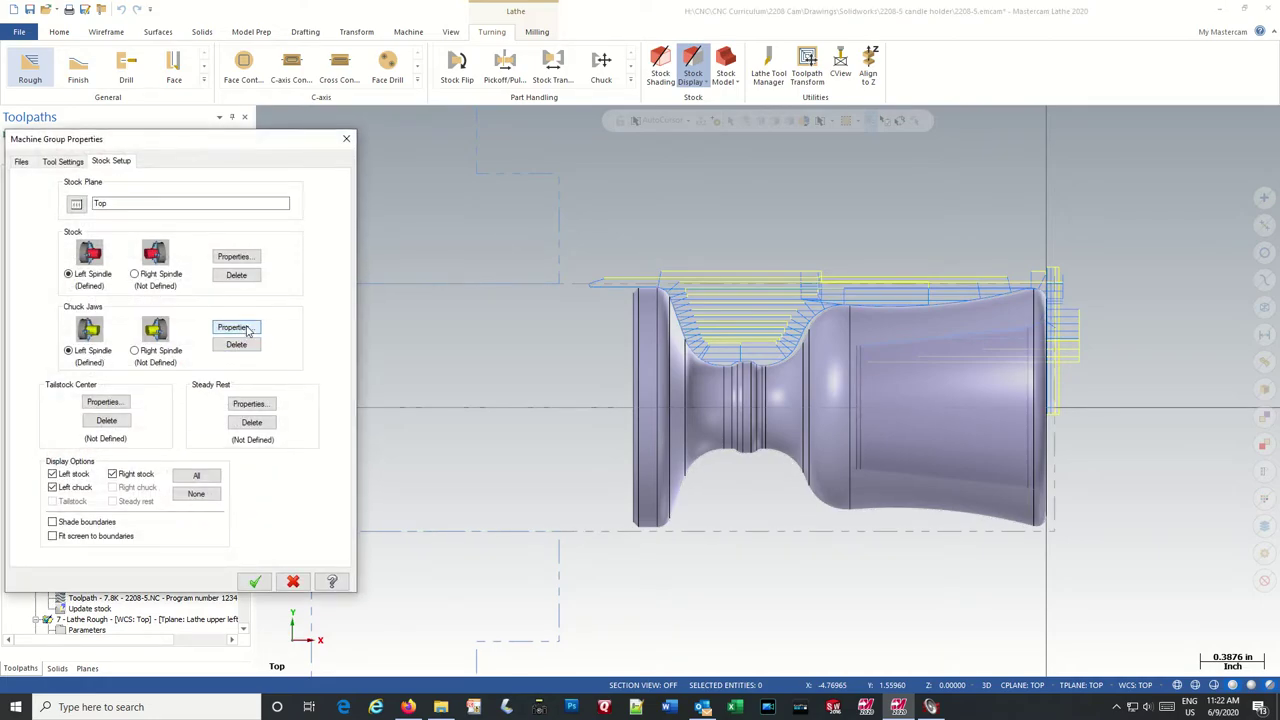
{"action": "left_click", "coordinate": [234, 328]}
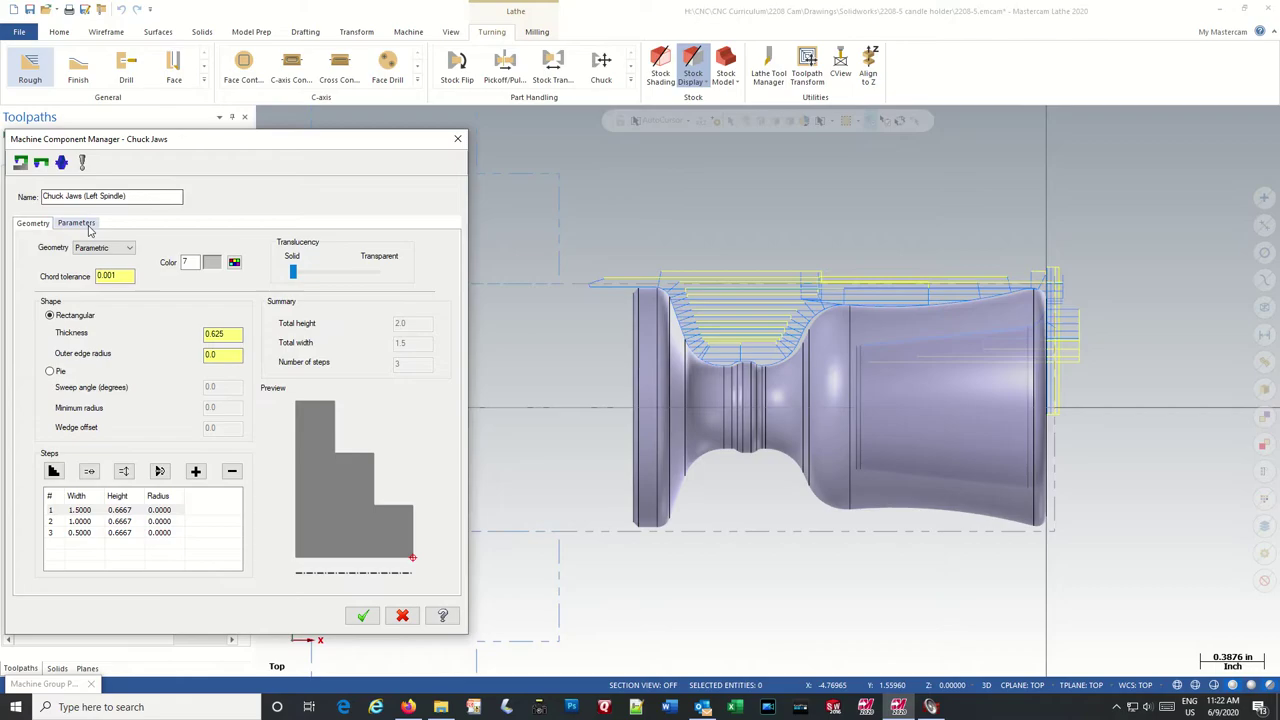
{"action": "left_click", "coordinate": [76, 223]}
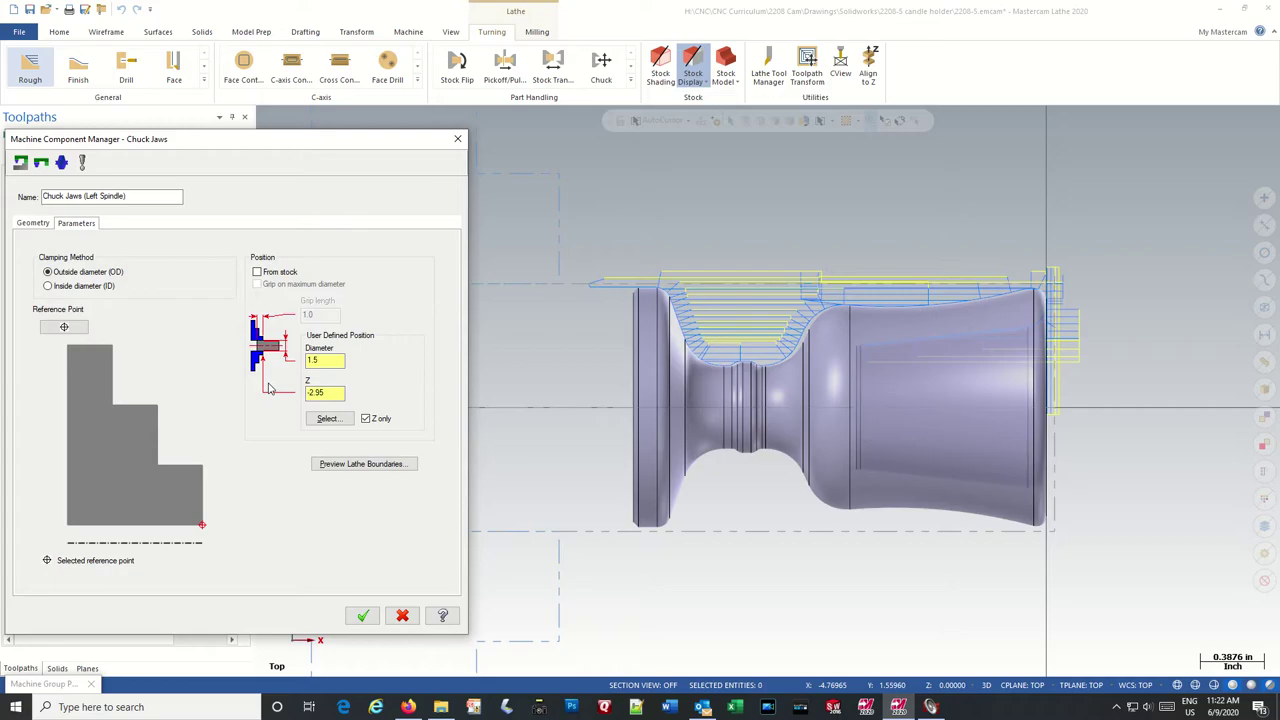
{"action": "left_click", "coordinate": [257, 272]}
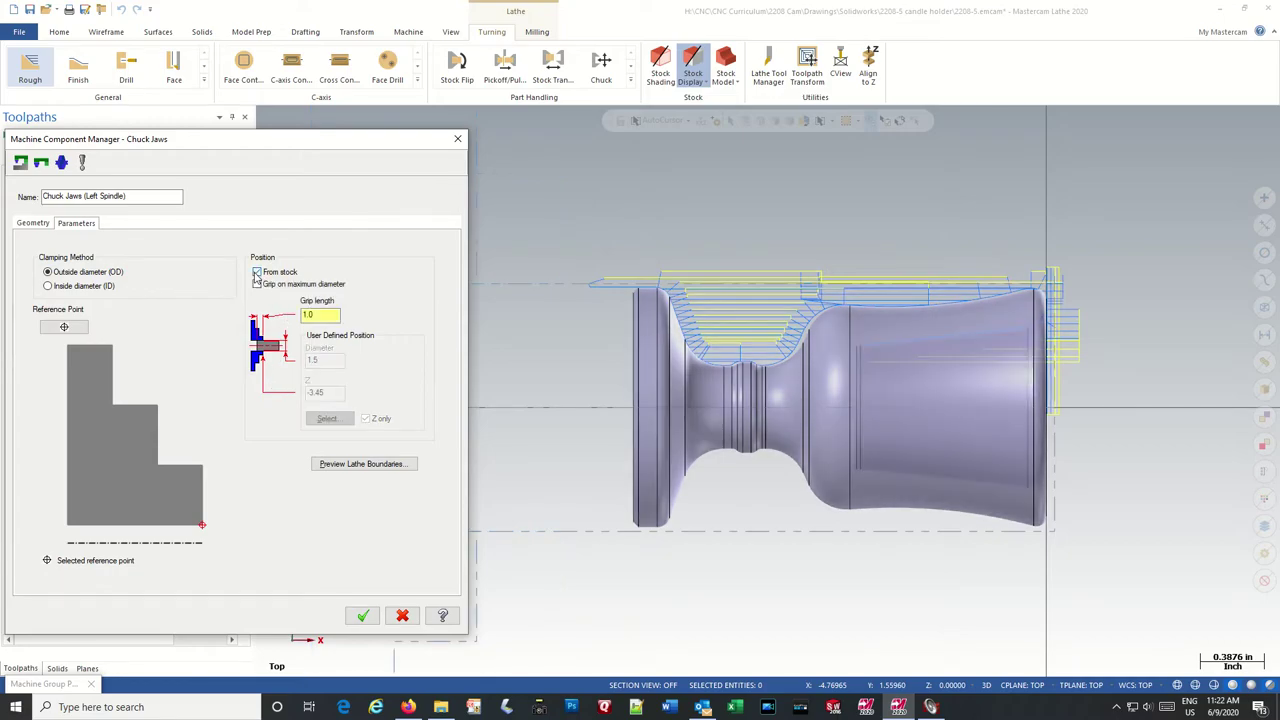
{"action": "left_click", "coordinate": [368, 622]}
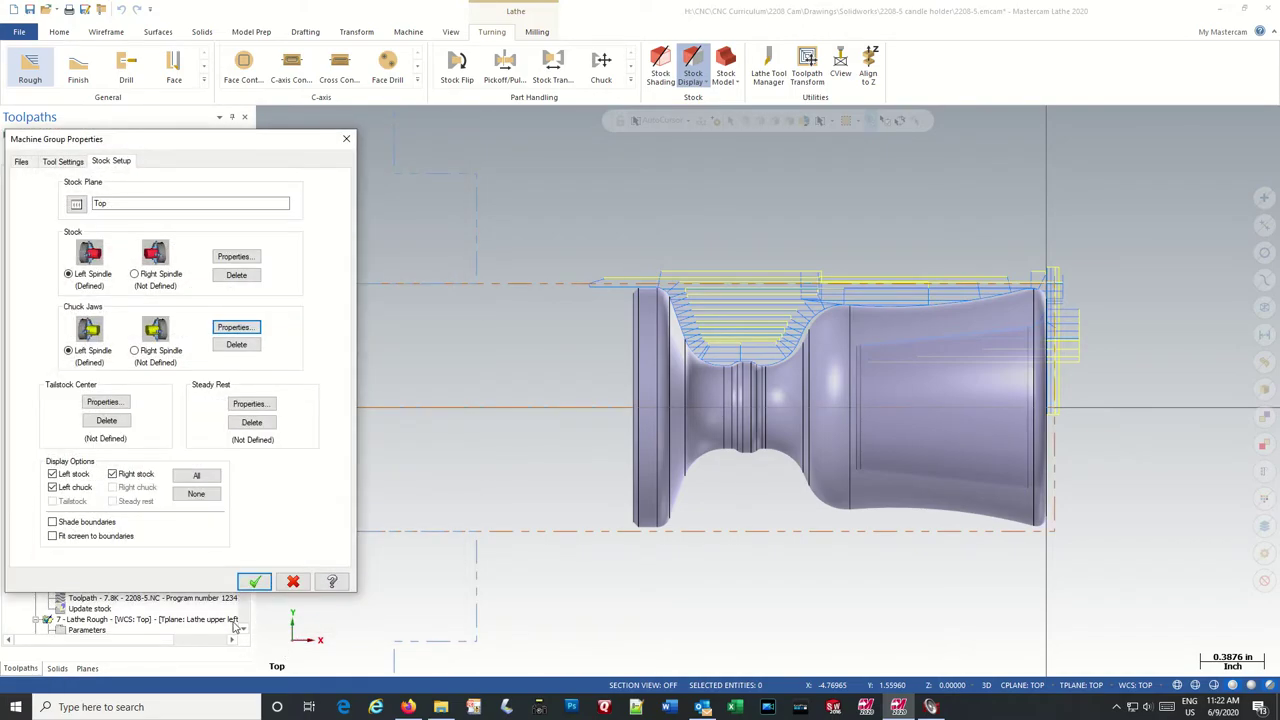
{"action": "left_click", "coordinate": [255, 581]}
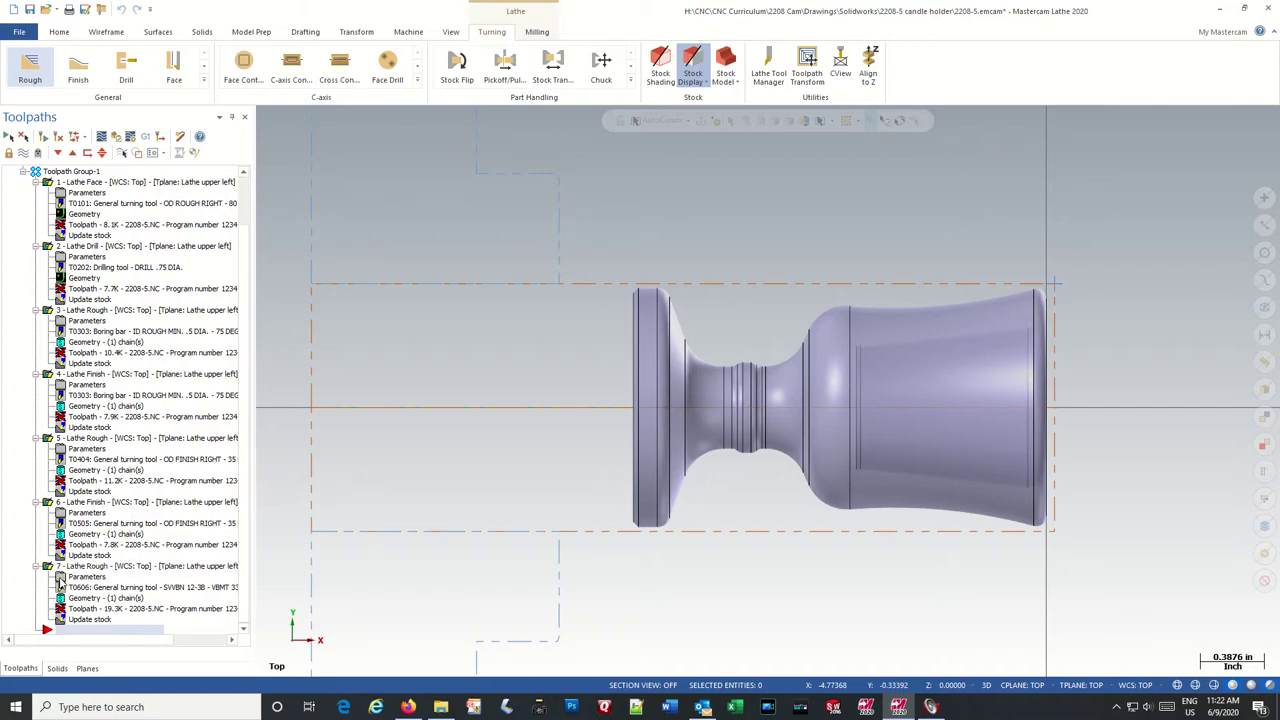
{"action": "scroll", "coordinate": [68, 200], "scroll_direction": "up", "scroll_amount": 2}
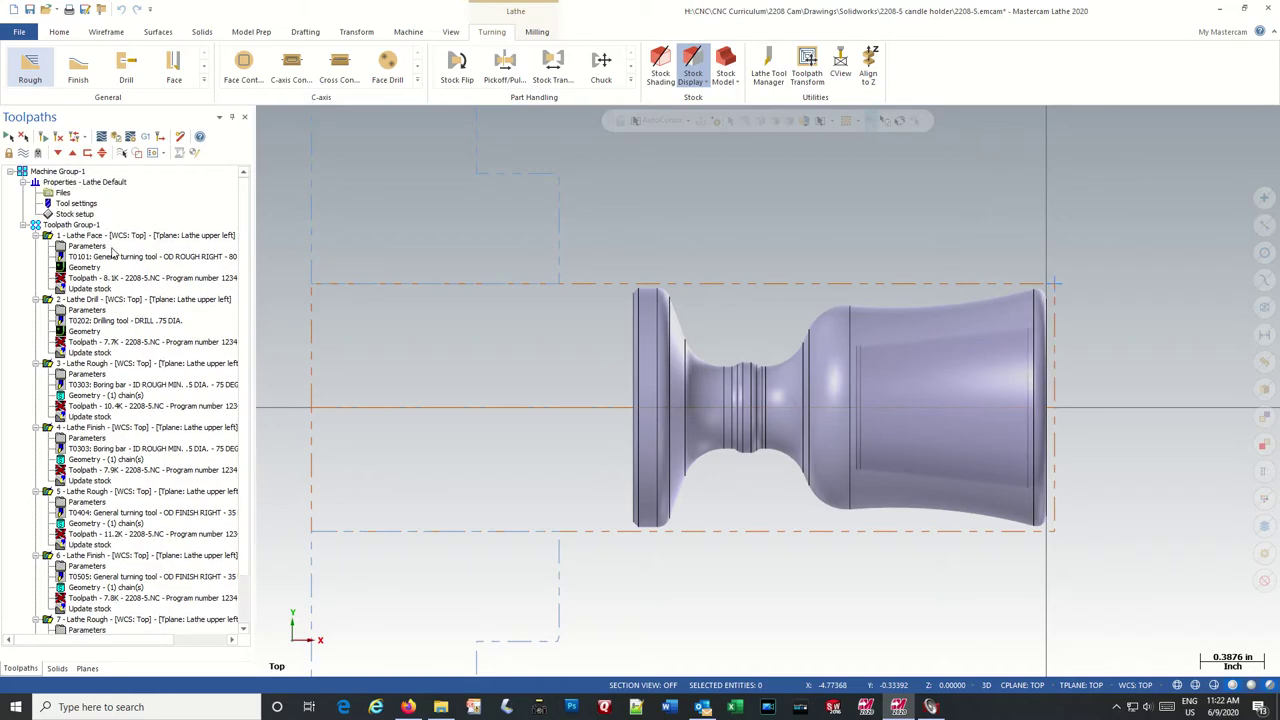
Step: Set the left-spindle cylindrical stock's length to 6 inches in the stock setup
{"action": "left_click", "coordinate": [70, 214]}
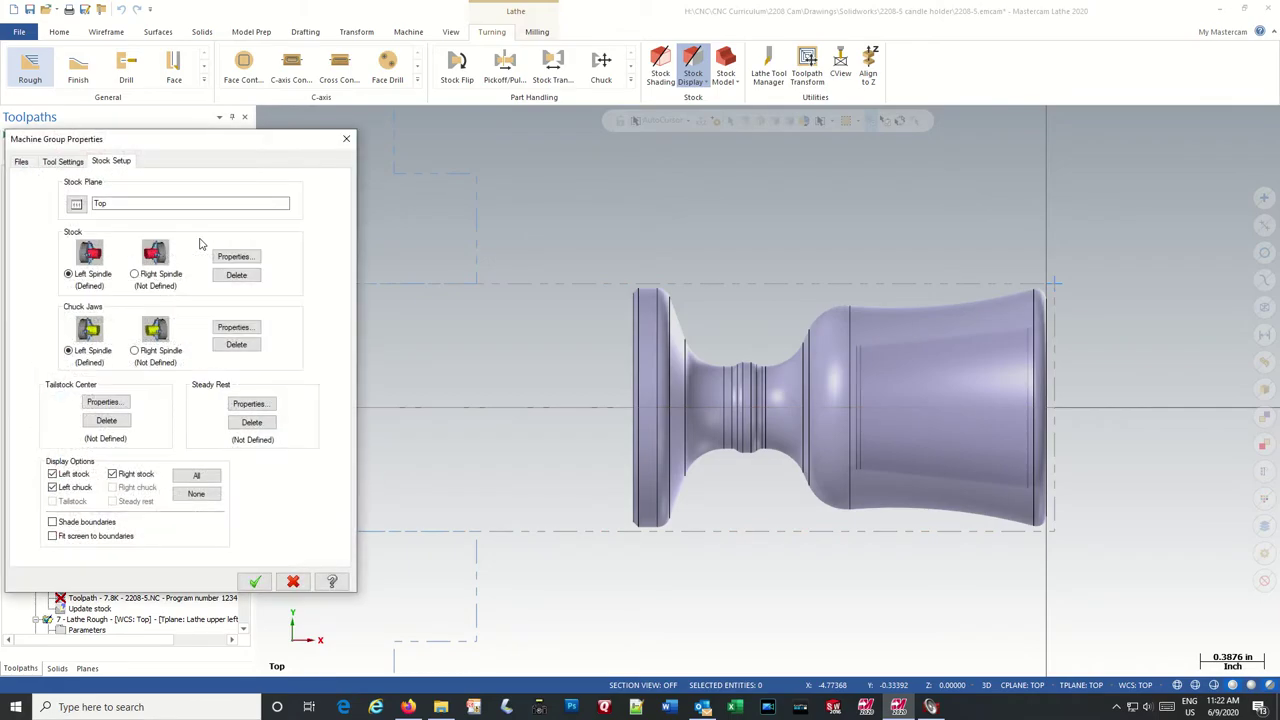
{"action": "left_click", "coordinate": [233, 258]}
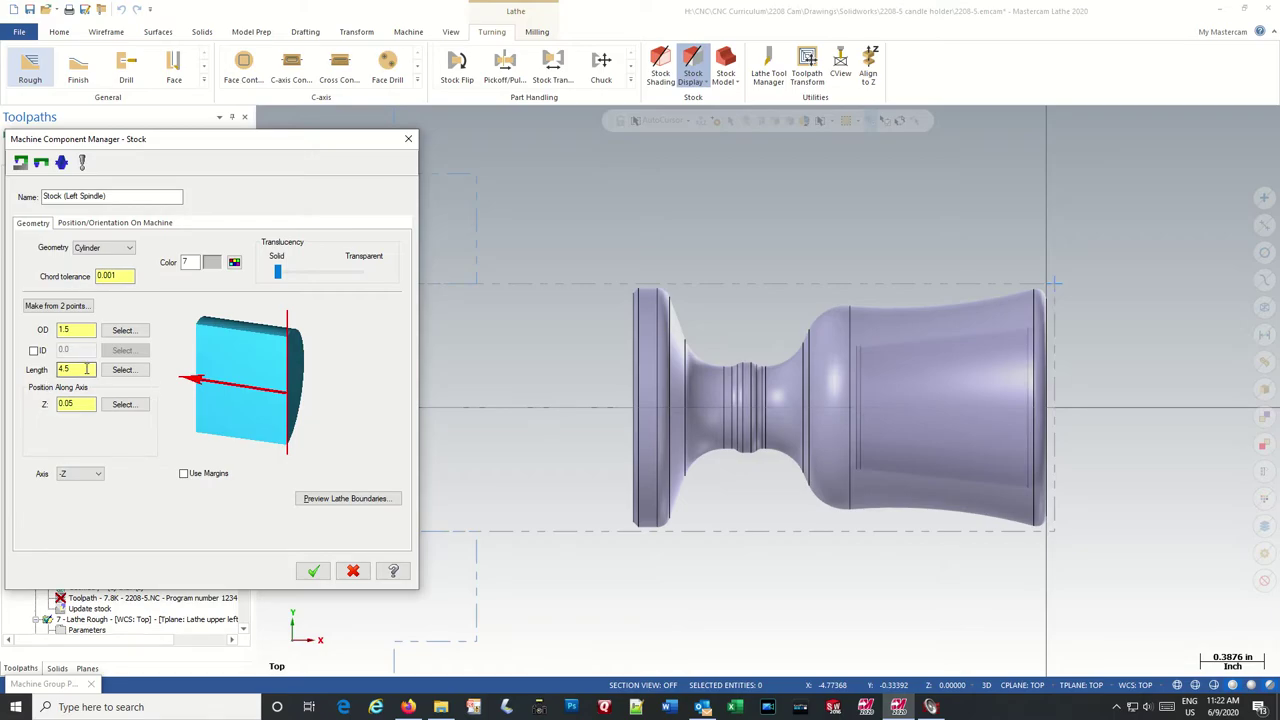
{"action": "left_click_drag", "start_coordinate": [82, 369], "coordinate": [55, 372]}
{"action": "type", "text": "6"}
{"action": "left_click", "coordinate": [311, 570]}
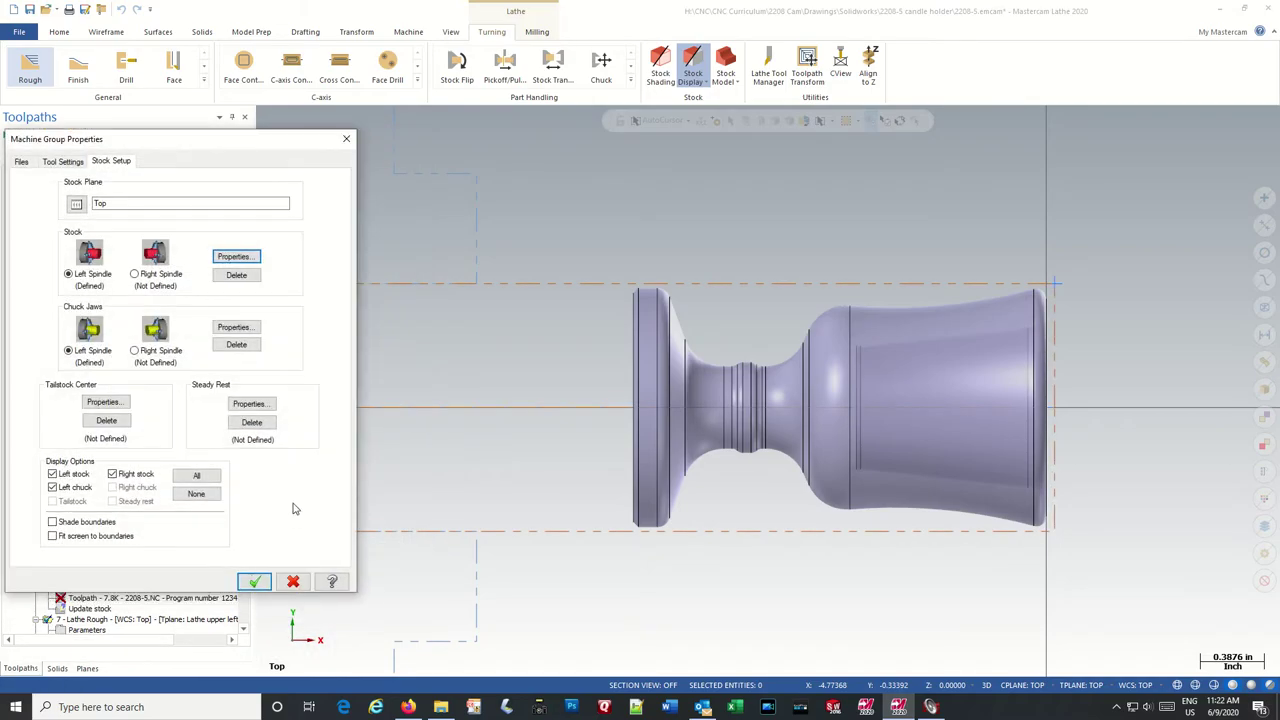
Step: Set the left-spindle chuck jaws' Z position to -4, preview the lathe boundaries and accept the stock setup
{"action": "left_click", "coordinate": [236, 327]}
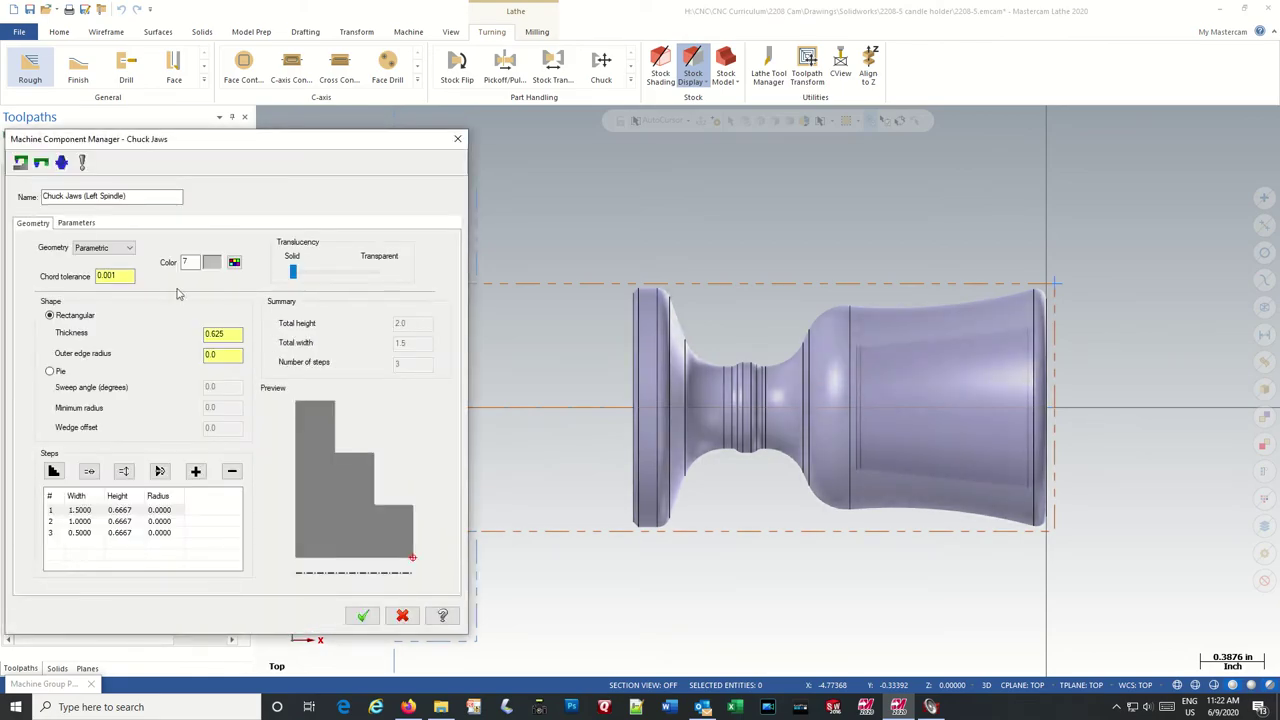
{"action": "left_click", "coordinate": [76, 223]}
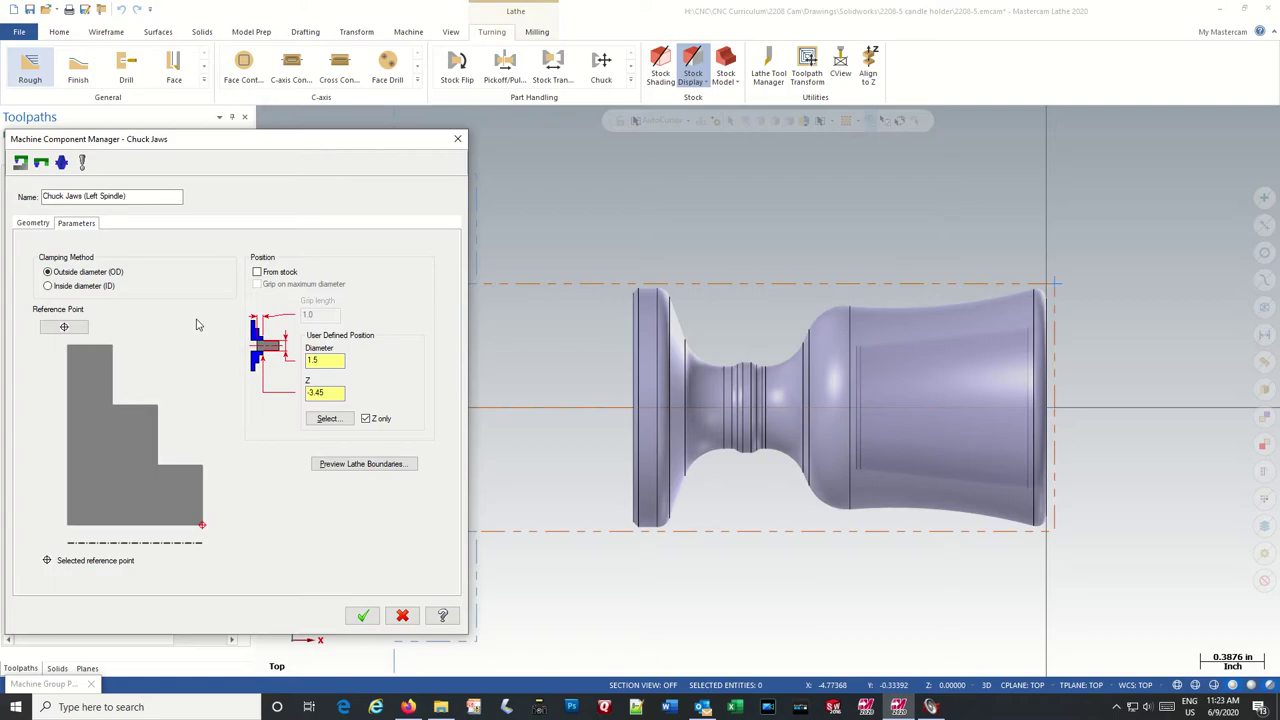
{"action": "double_click", "coordinate": [320, 392]}
{"action": "type", "text": "-4"}
{"action": "left_click", "coordinate": [365, 463]}
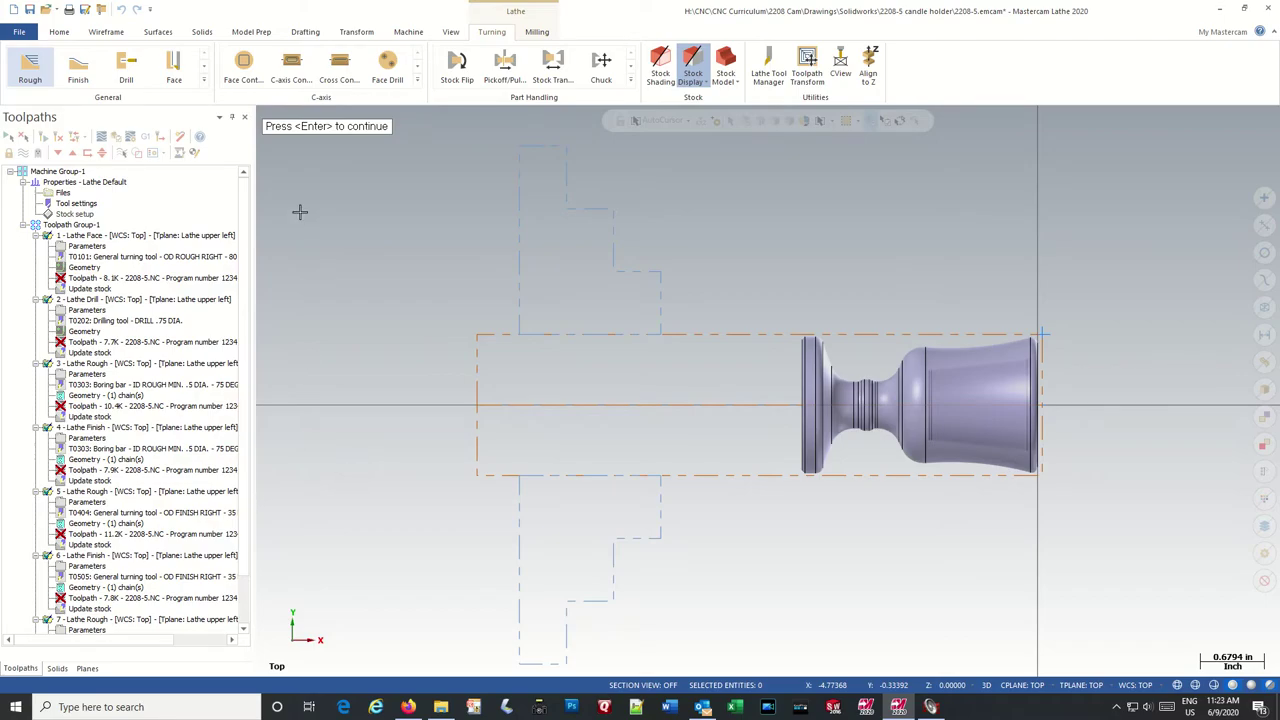
{"action": "key", "text": "Return"}
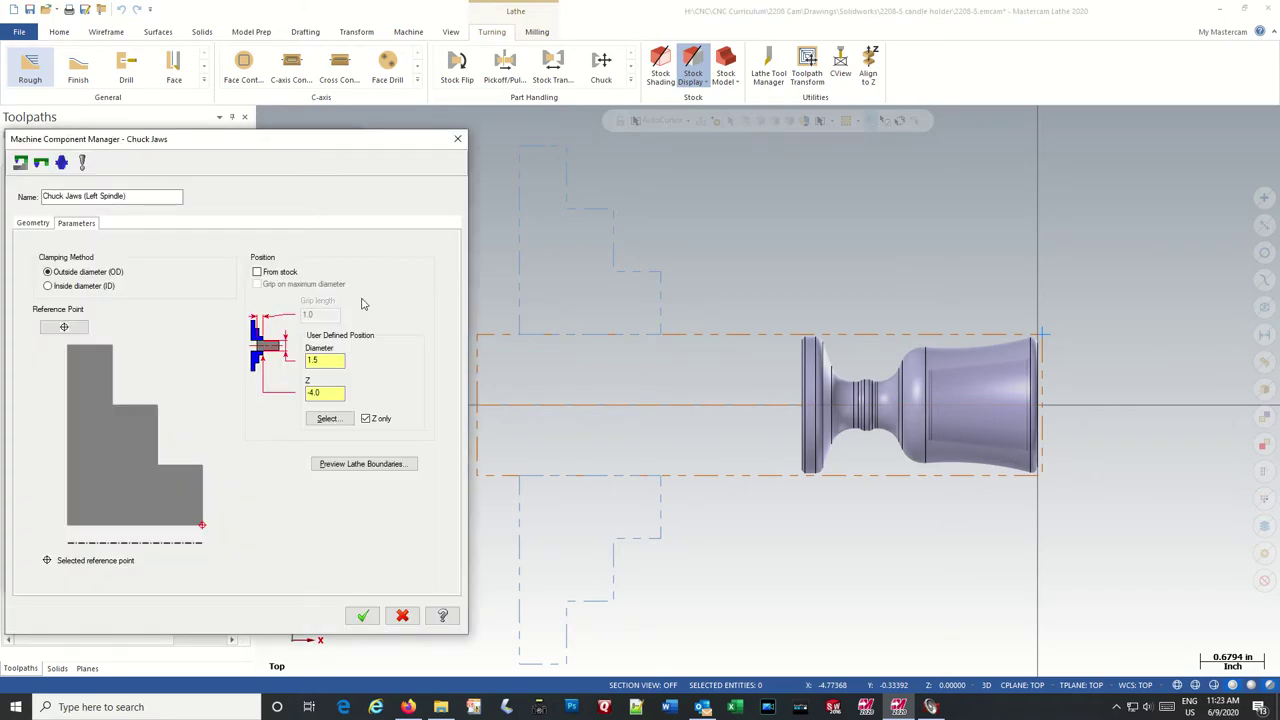
{"action": "left_click", "coordinate": [362, 615]}
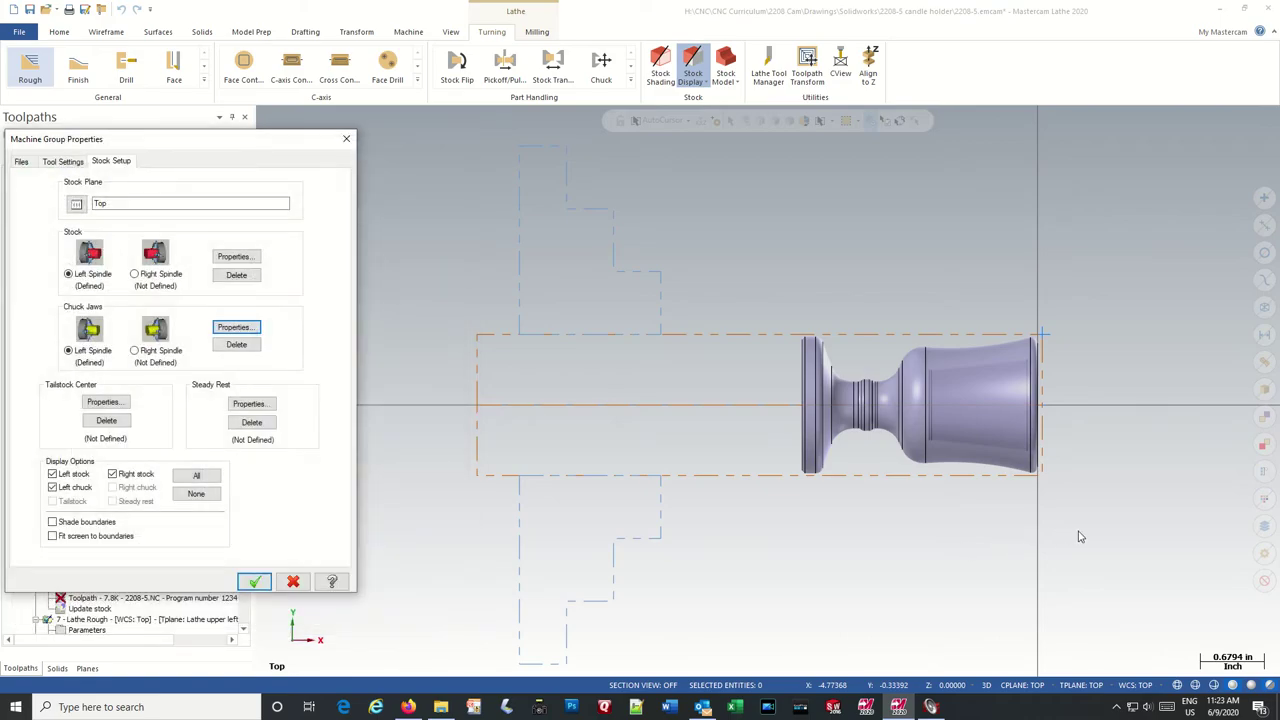
{"action": "left_click", "coordinate": [254, 582]}
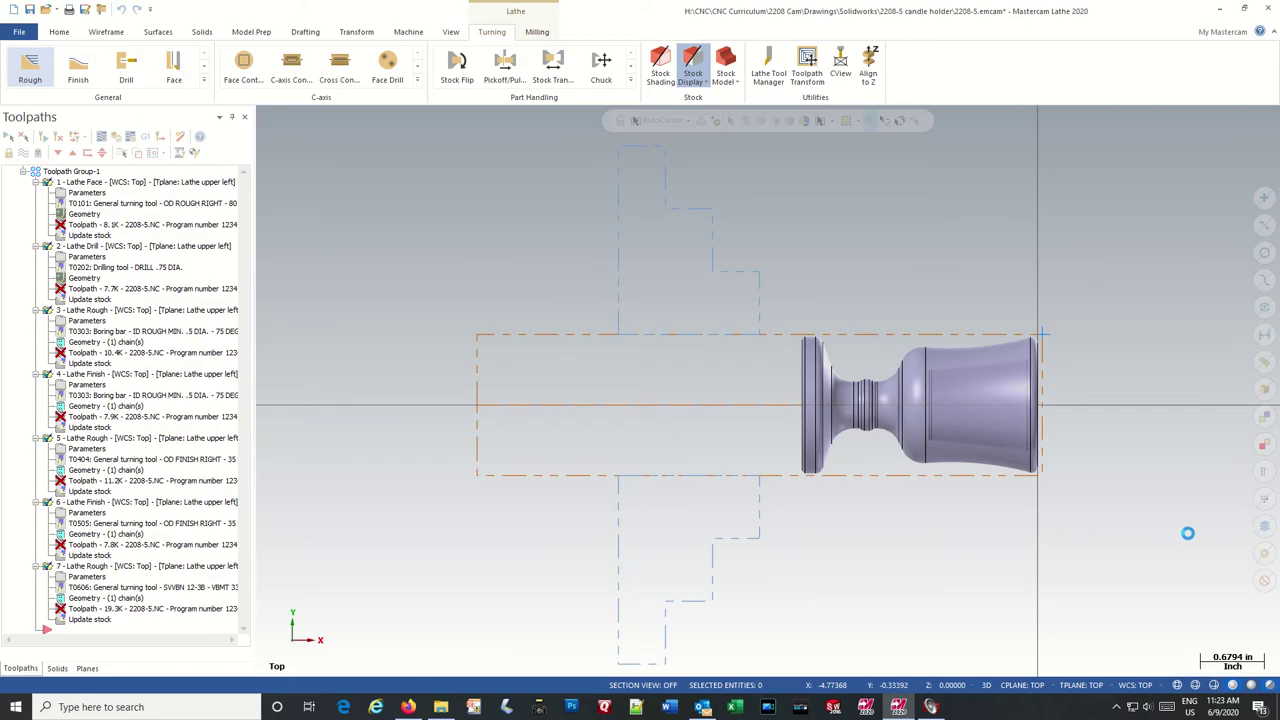
Step: Regenerate all seven lathe operations with the new stock length and chuck jaw position
{"action": "scroll", "coordinate": [1186, 533], "scroll_direction": "up", "scroll_amount": 3}
{"action": "scroll", "coordinate": [1175, 450], "scroll_direction": "up", "scroll_amount": 3}
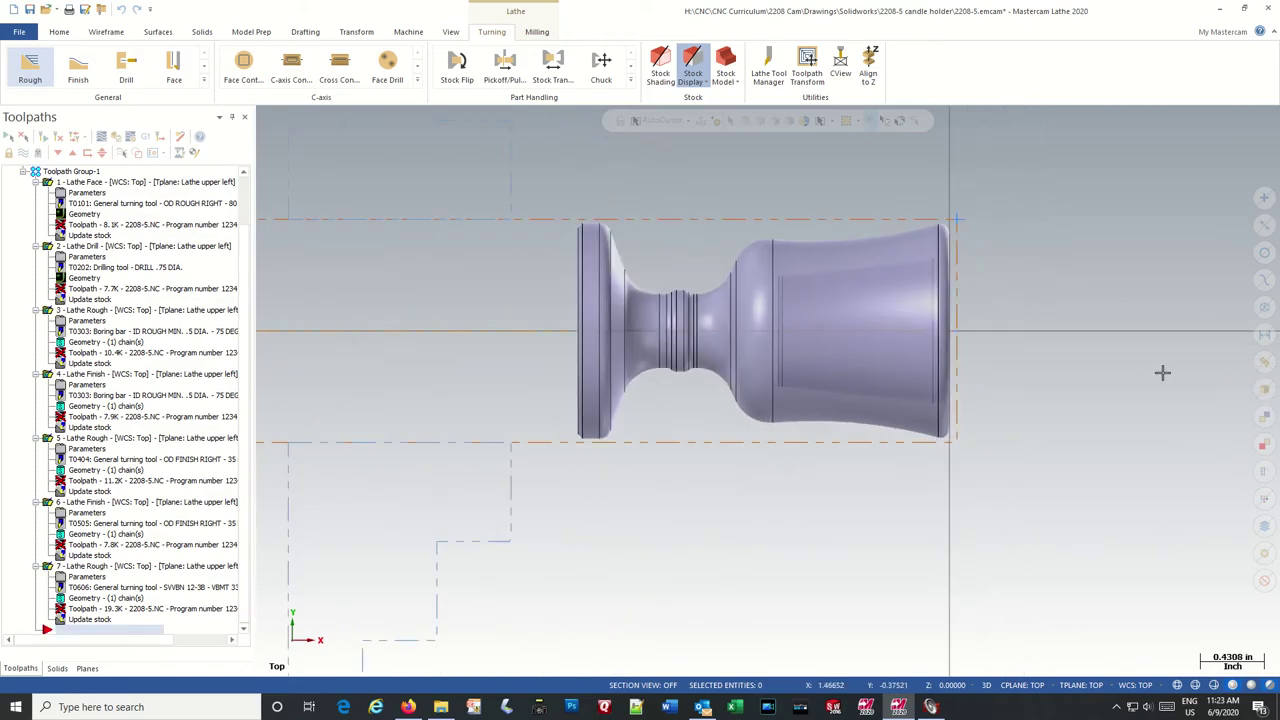
{"action": "scroll", "coordinate": [983, 269], "scroll_direction": "down", "scroll_amount": 1}
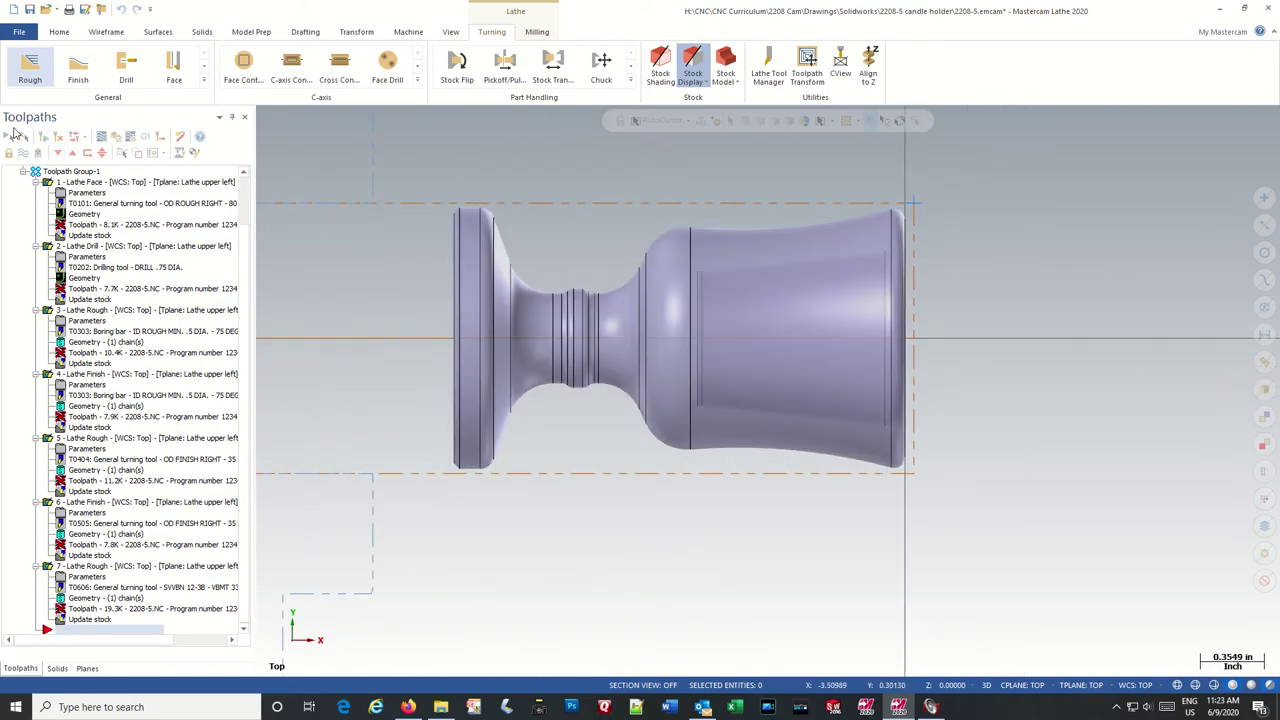
{"action": "left_click", "coordinate": [44, 138]}
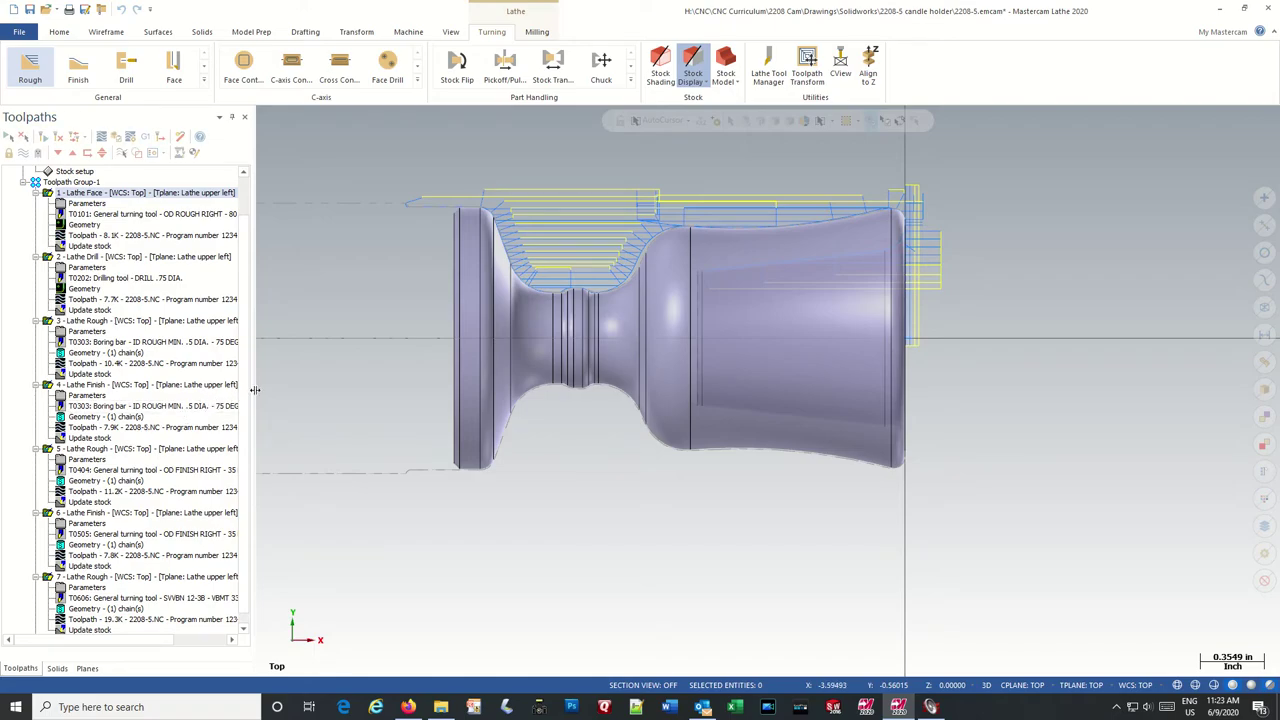
{"action": "scroll", "coordinate": [240, 400], "scroll_direction": "down", "scroll_amount": 1}
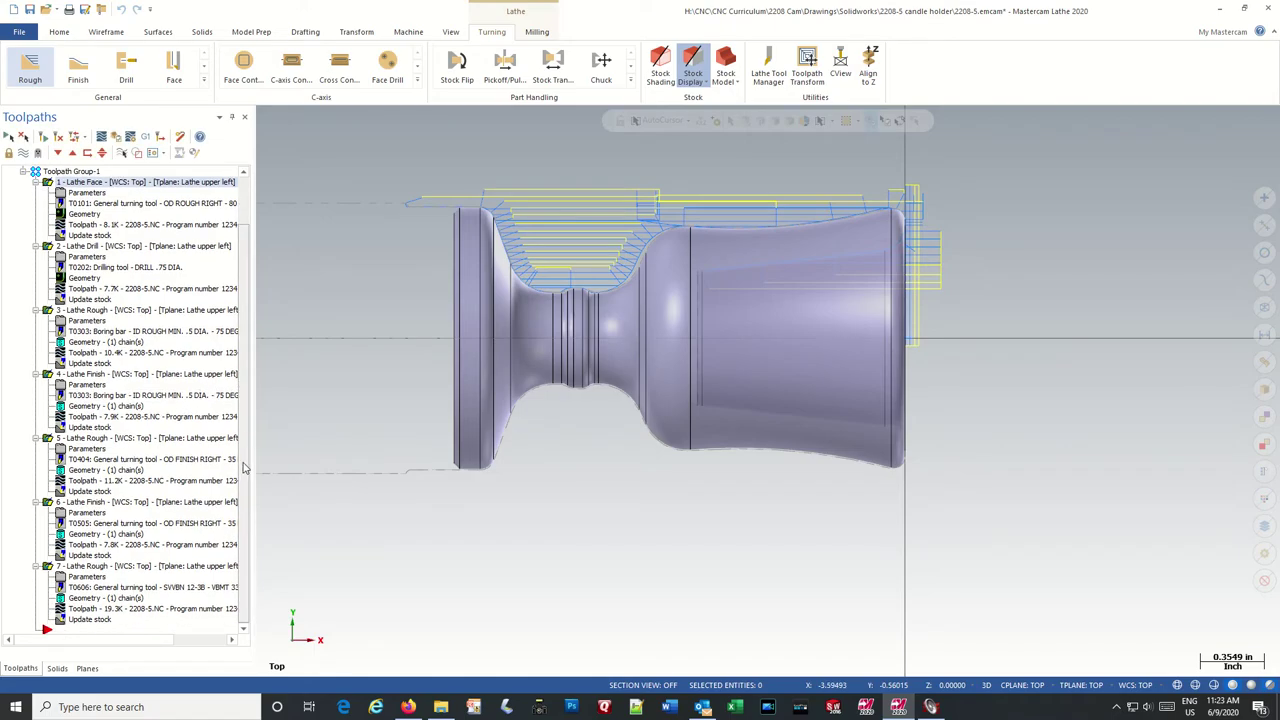
Step: Create a lathe finish operation chained from the cup's lower curve through the neck to the base rim, with the comment "Finish Neck Area"
{"action": "left_click", "coordinate": [78, 68]}
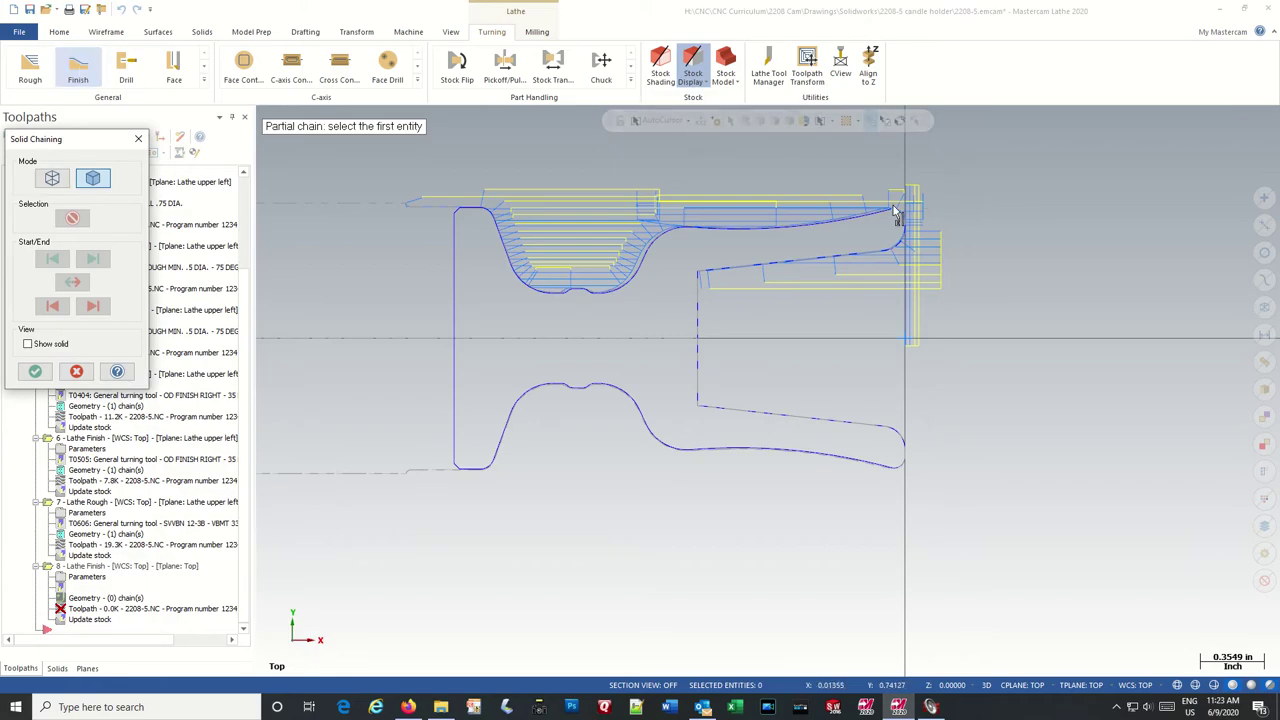
{"action": "left_click", "coordinate": [679, 230]}
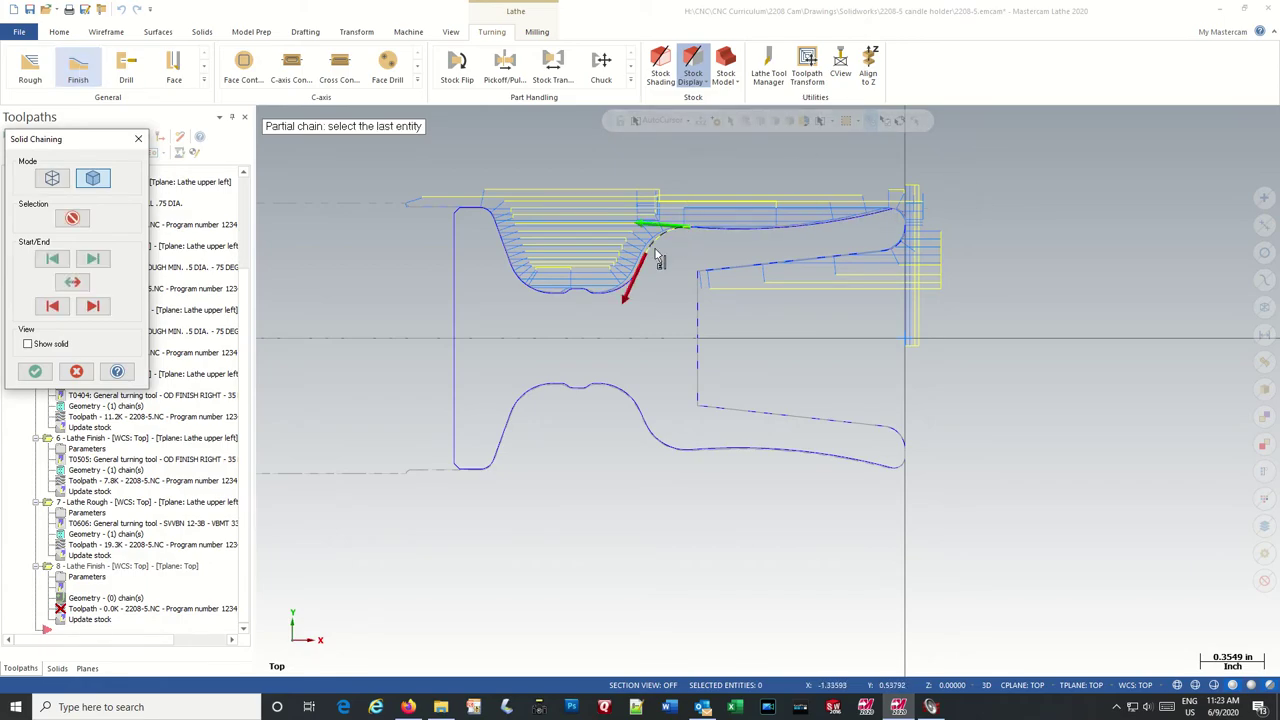
{"action": "left_click", "coordinate": [476, 216]}
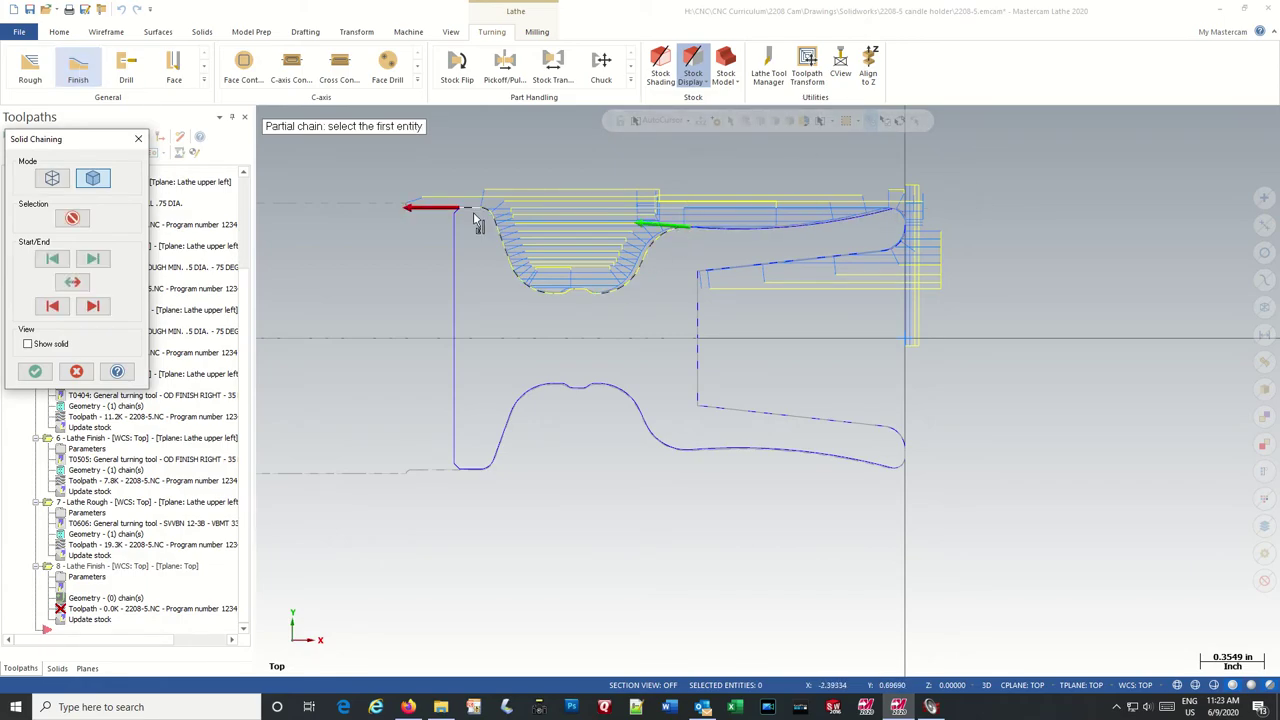
{"action": "left_click", "coordinate": [35, 372]}
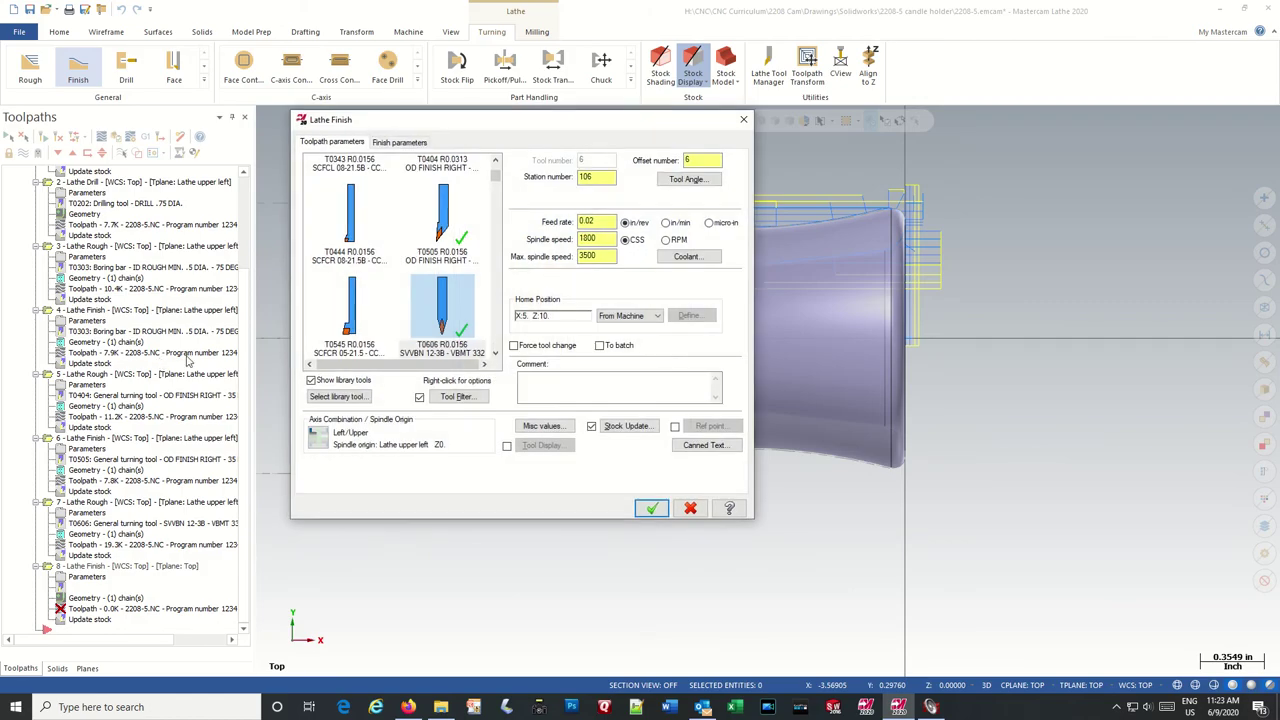
{"action": "left_click", "coordinate": [526, 379]}
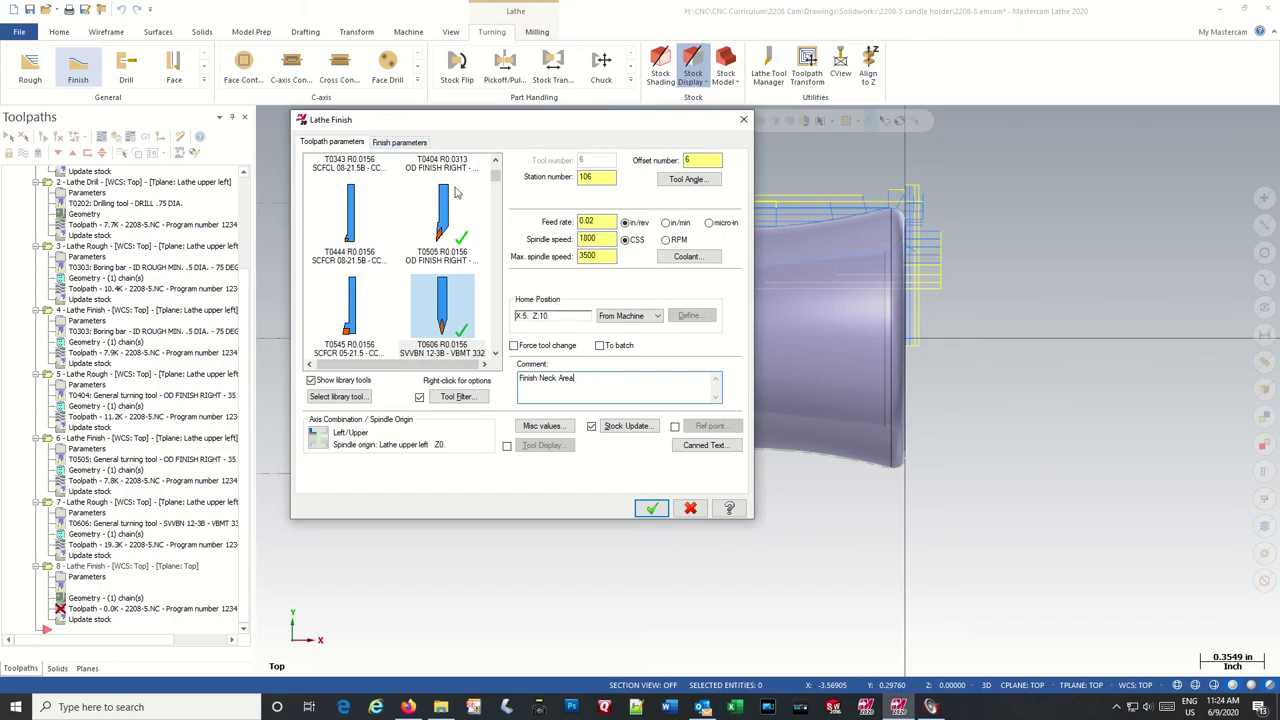
Step: Allow the finishing tool to plunge along the entire cut in the finish operation's plunge cut parameters
{"action": "left_click", "coordinate": [398, 142]}
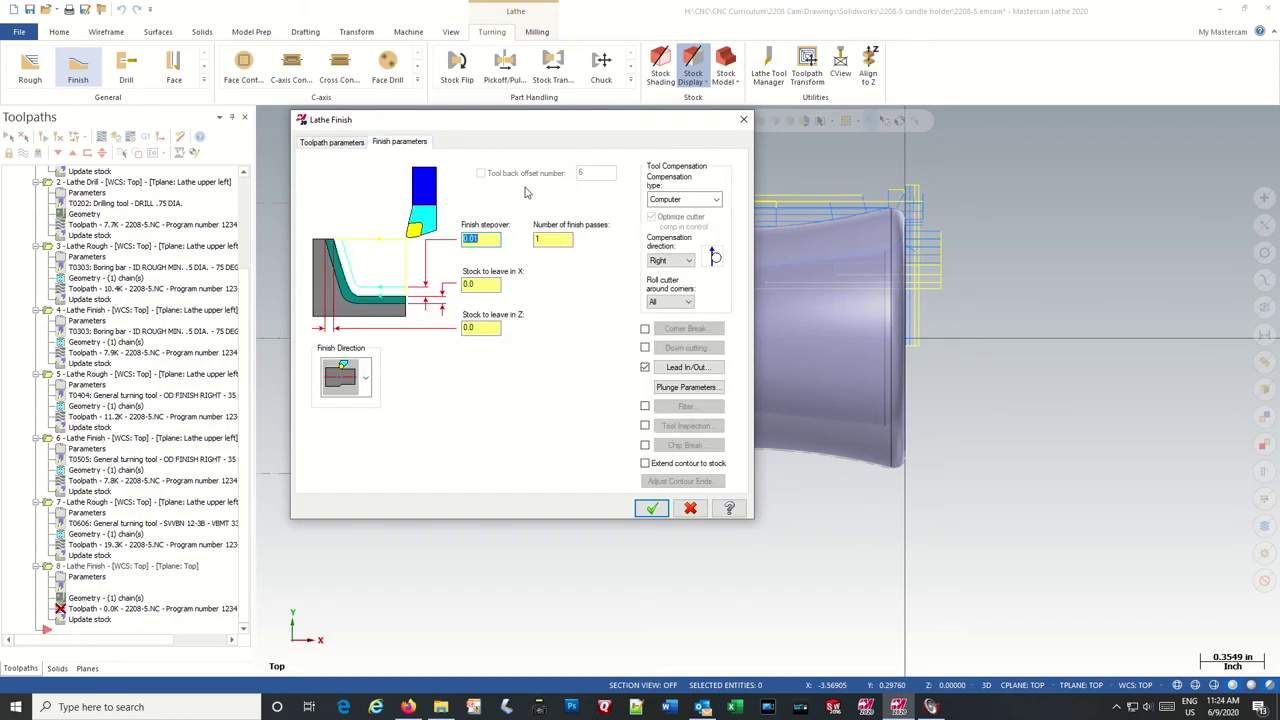
{"action": "left_click", "coordinate": [686, 388]}
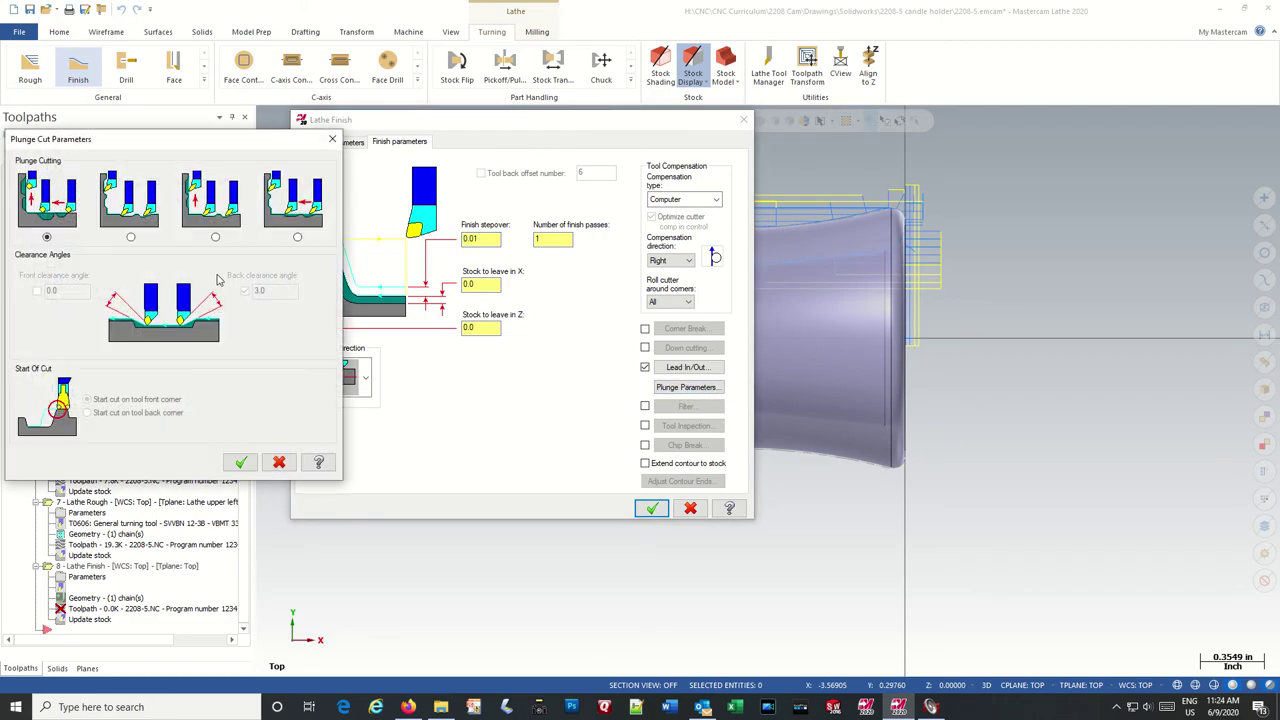
{"action": "left_click", "coordinate": [130, 236]}
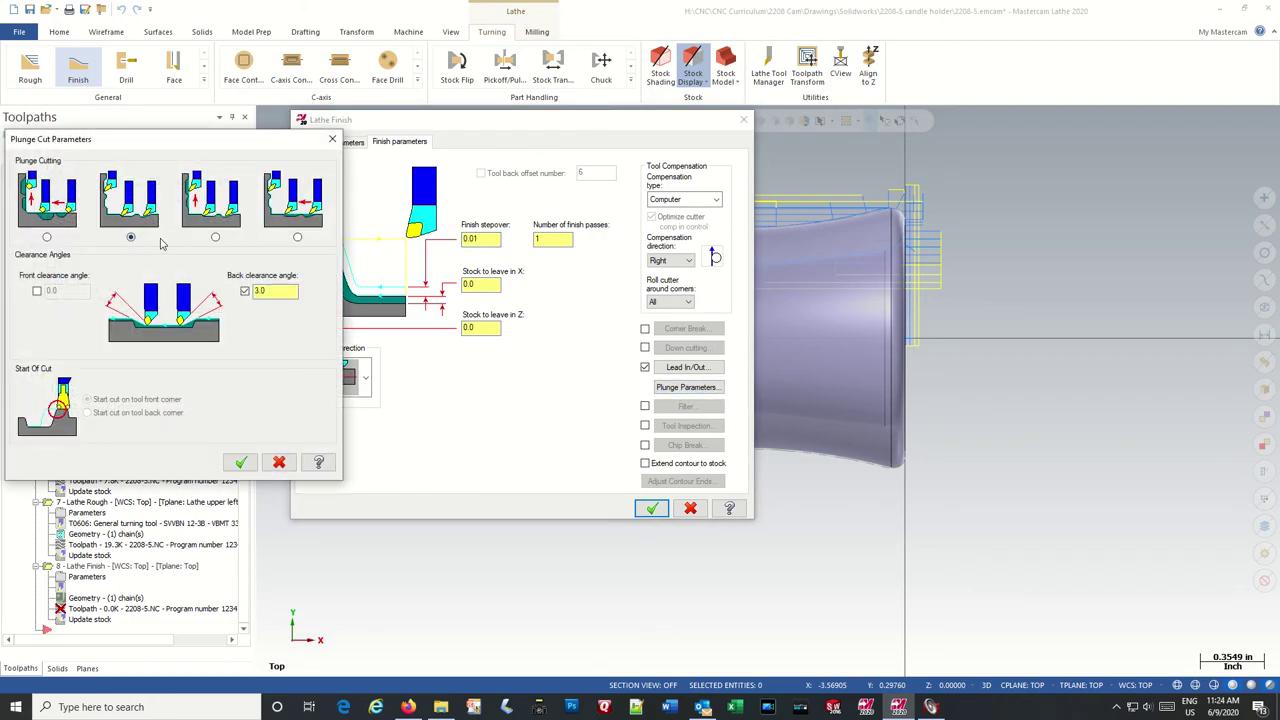
{"action": "left_click", "coordinate": [240, 462]}
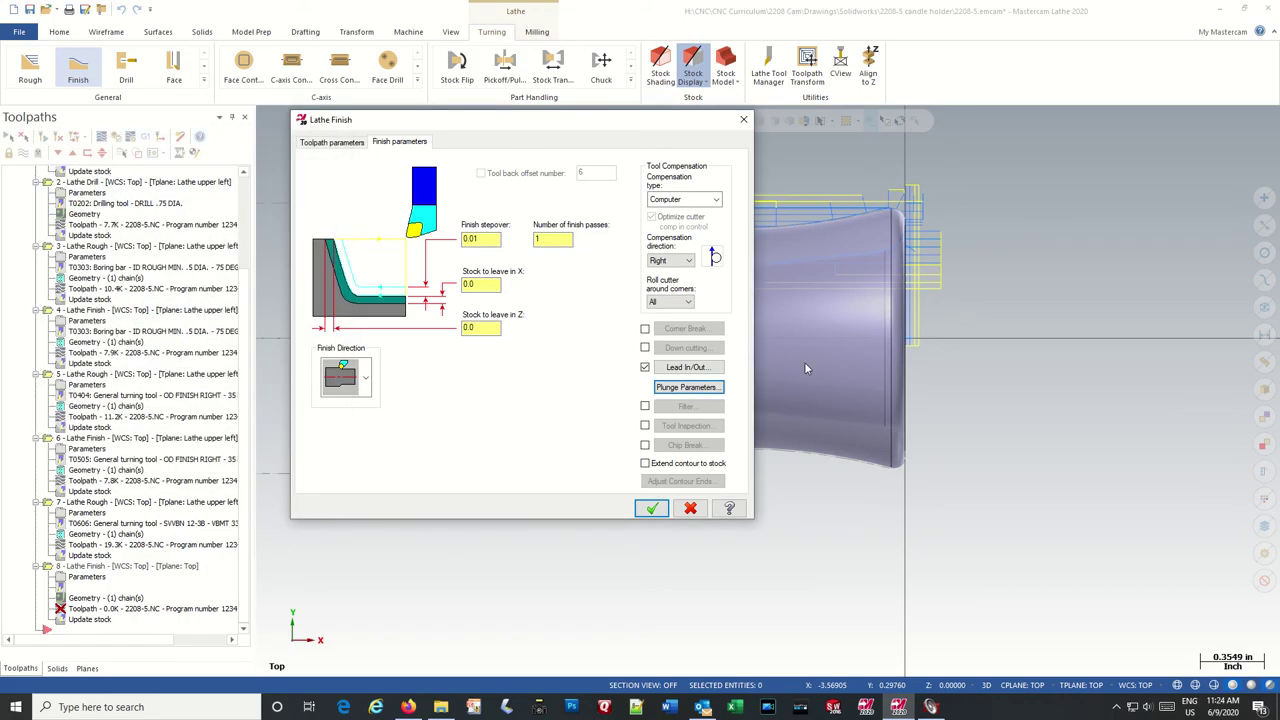
Step: Set the finish operation's lead-out exit vector to perpendicular and enable extending the end of the contour
{"action": "left_click", "coordinate": [672, 368]}
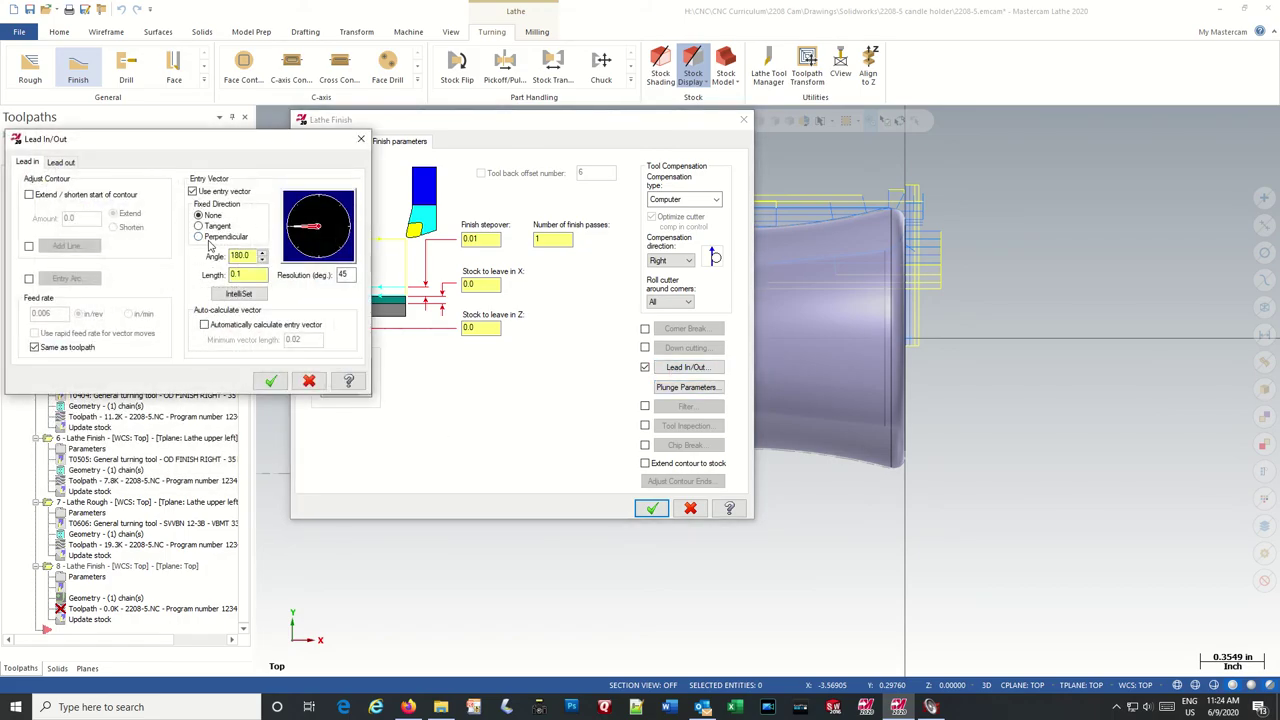
{"action": "left_click", "coordinate": [62, 163]}
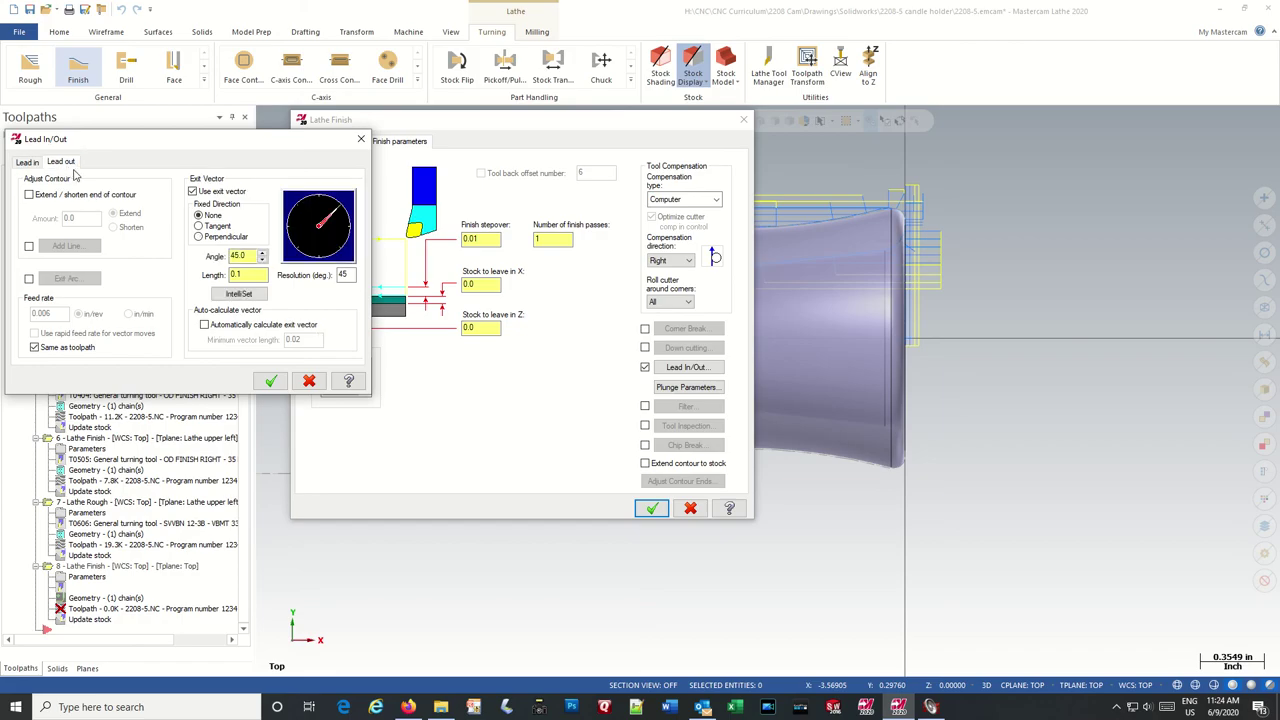
{"action": "left_click", "coordinate": [198, 237]}
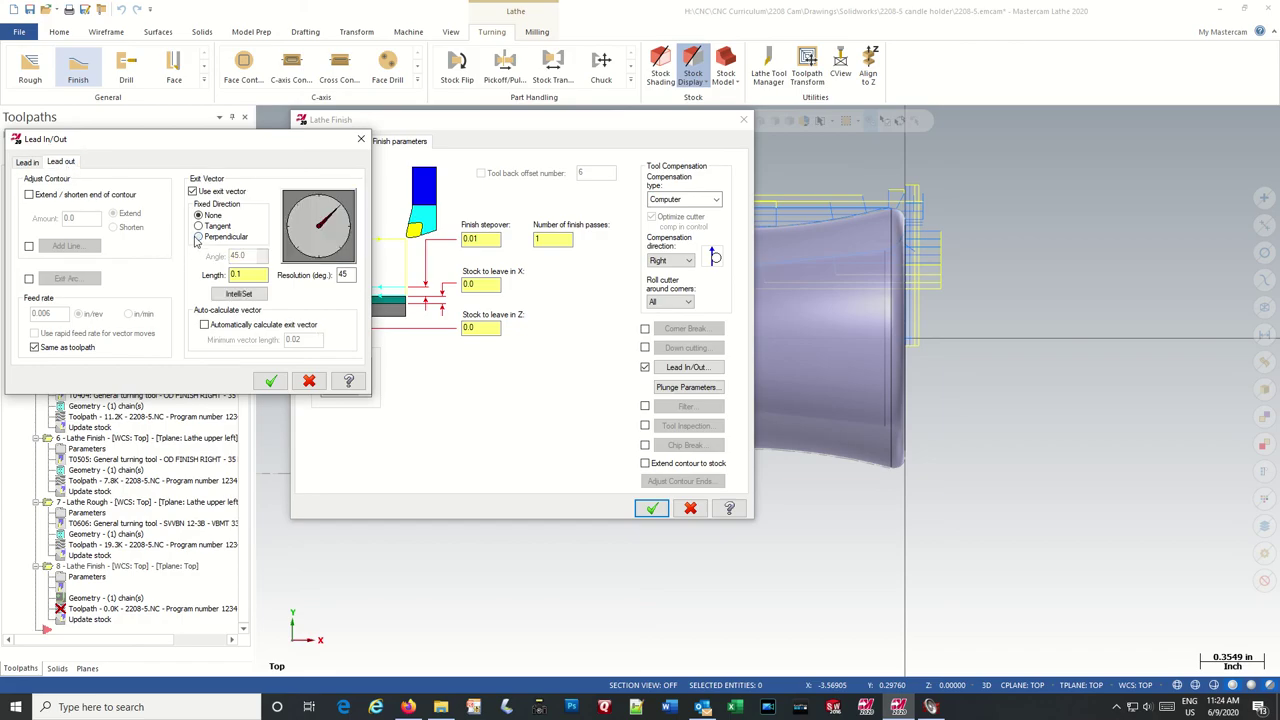
{"action": "left_click", "coordinate": [29, 195]}
{"action": "double_click", "coordinate": [72, 215]}
{"action": "key", "text": "BackSpace"}
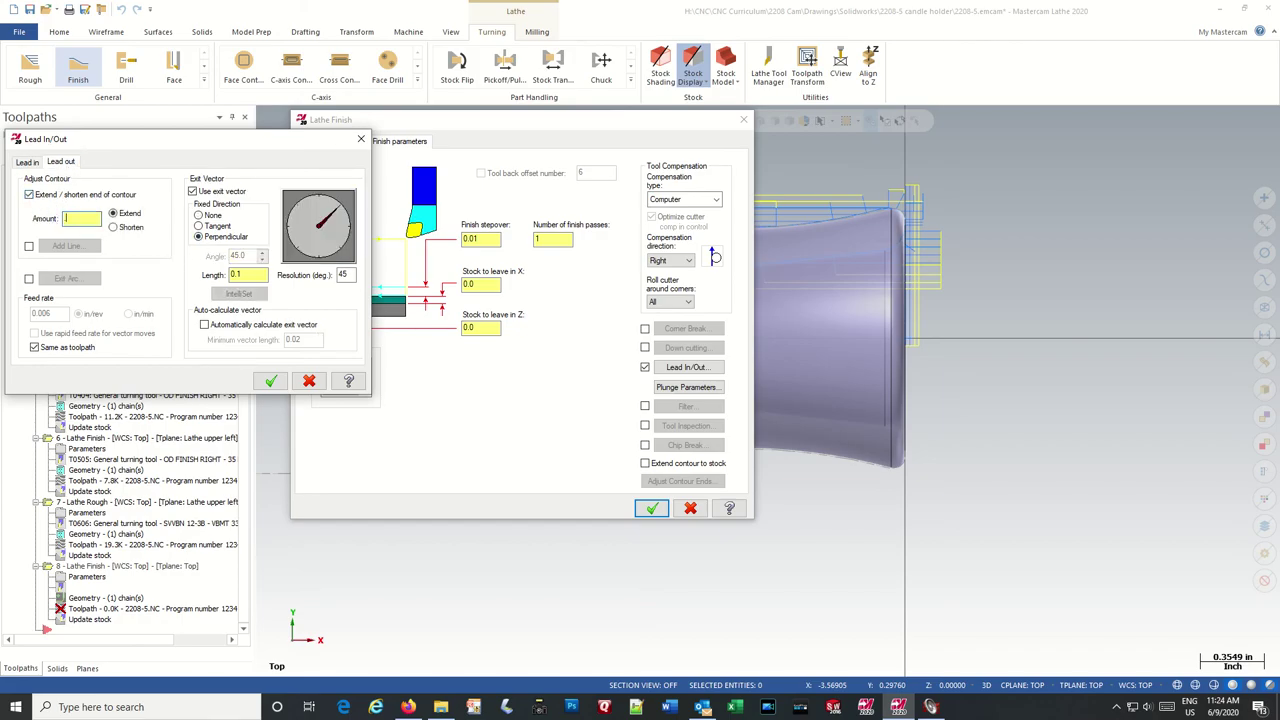